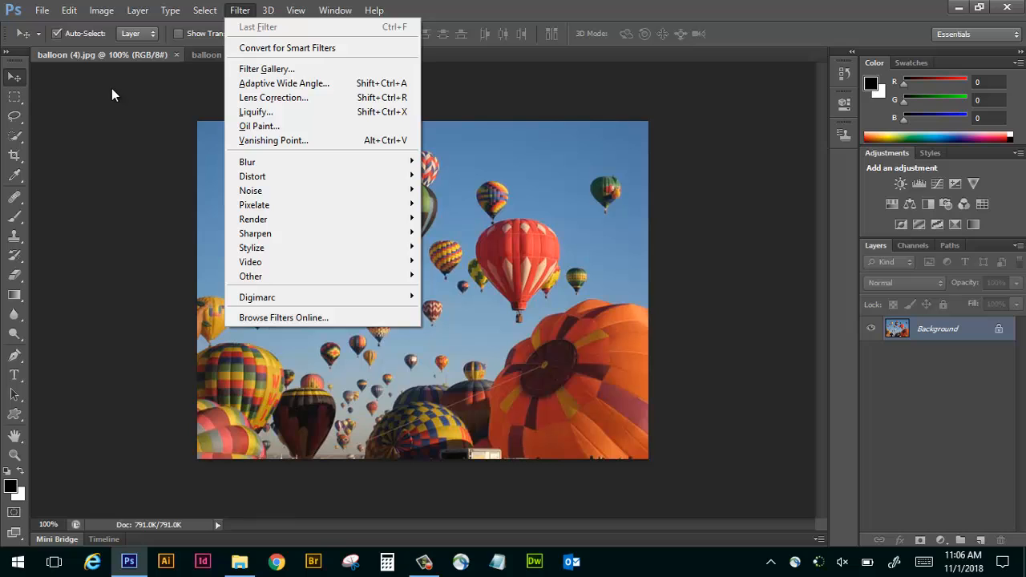
Enable showing all Filter Gallery groups and names in the Plug-Ins preferences and check the expanded list of filter categories.
{"action": "left_click", "coordinate": [112, 89]}
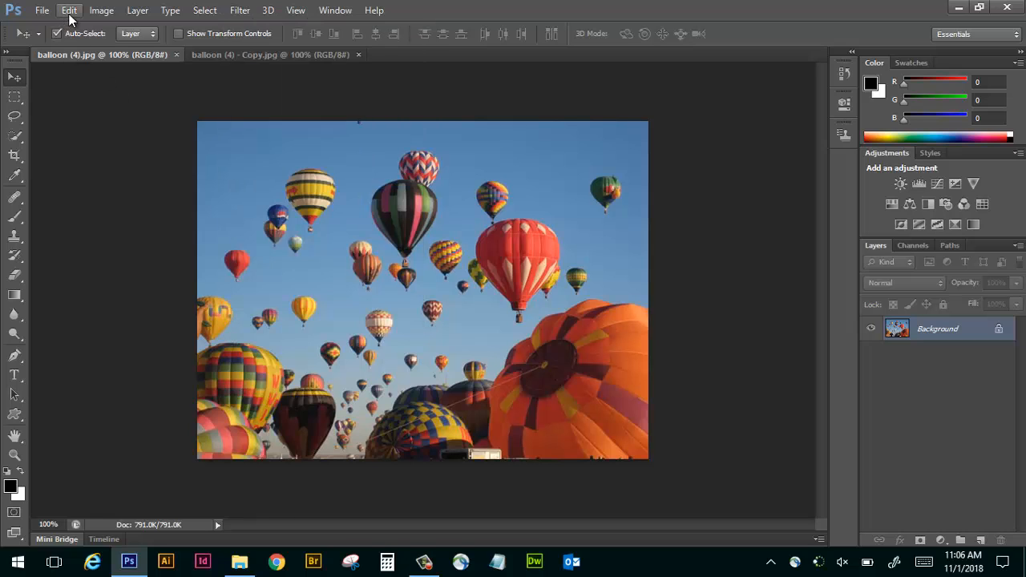
{"action": "left_click", "coordinate": [70, 10]}
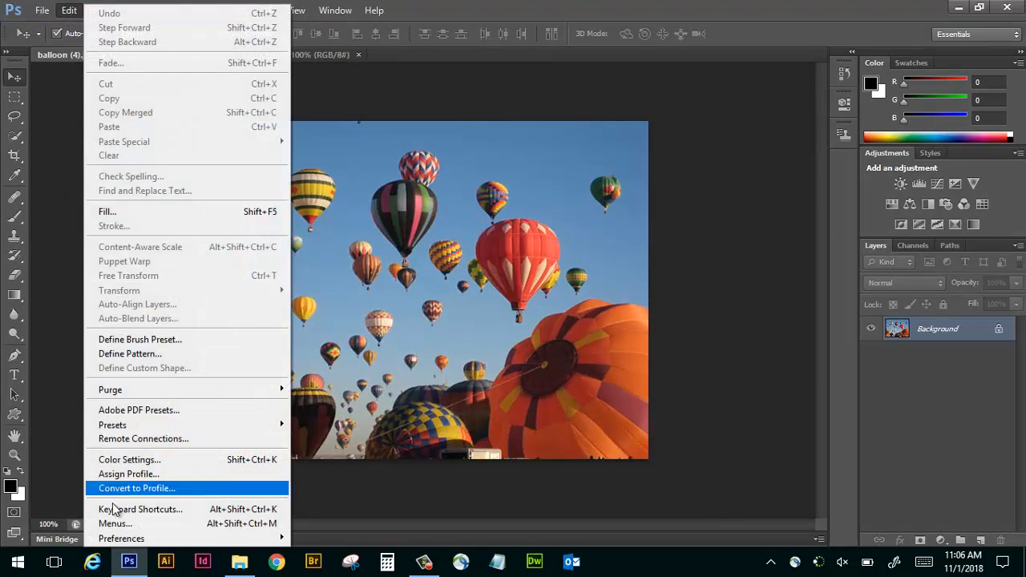
{"action": "mouse_move", "coordinate": [139, 544]}
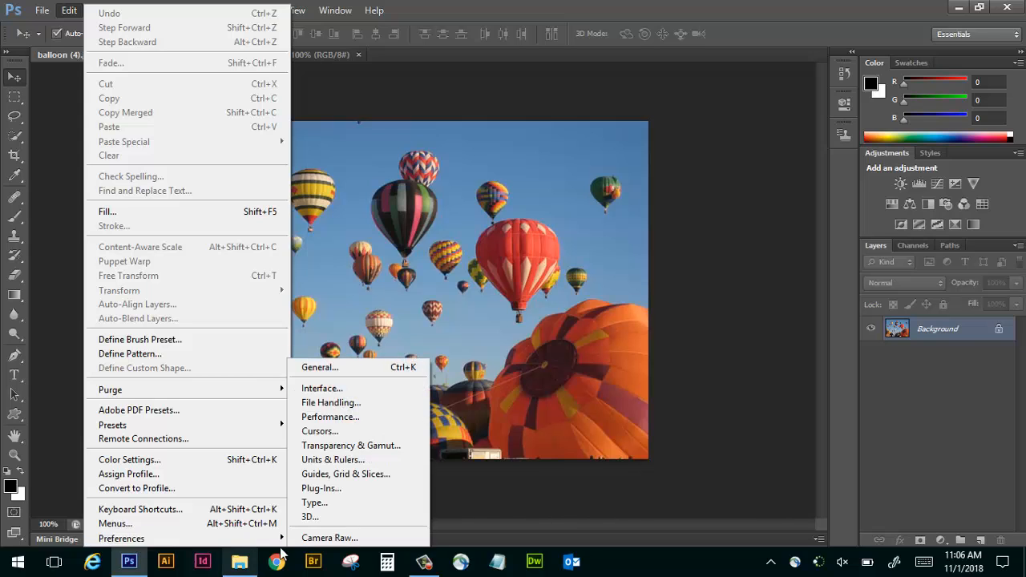
{"action": "left_click", "coordinate": [339, 490]}
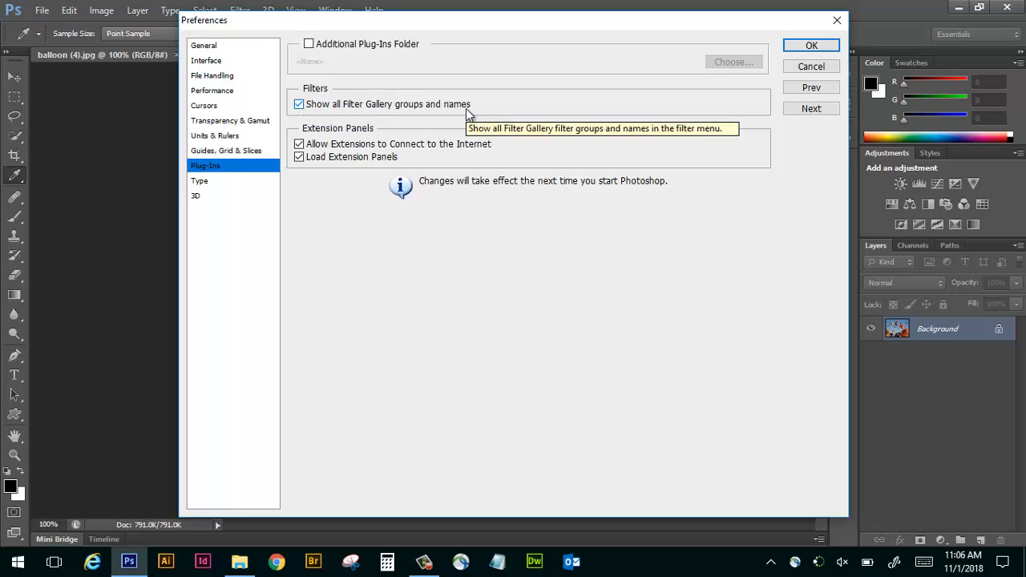
{"action": "left_click", "coordinate": [826, 46]}
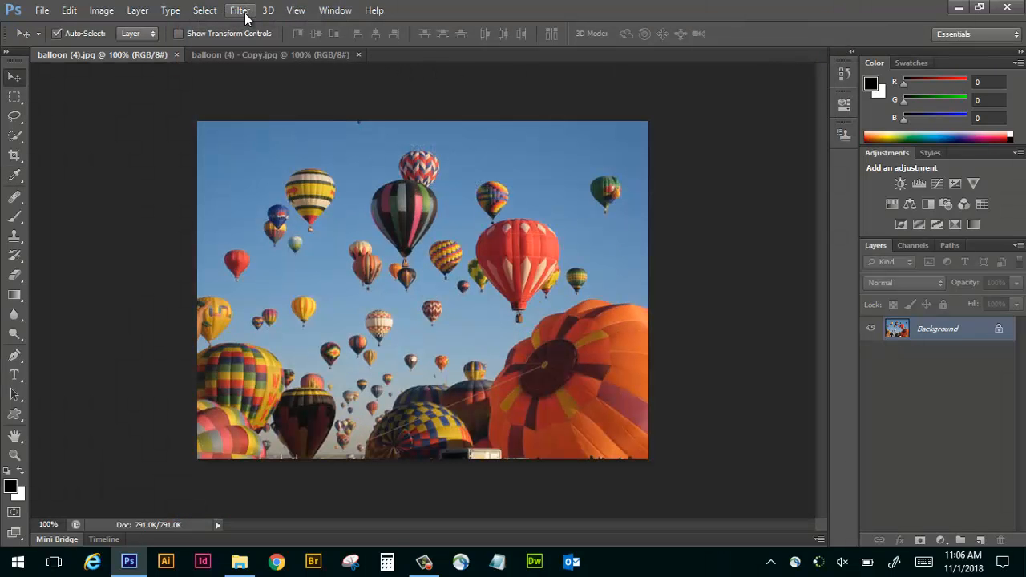
{"action": "left_click", "coordinate": [241, 10]}
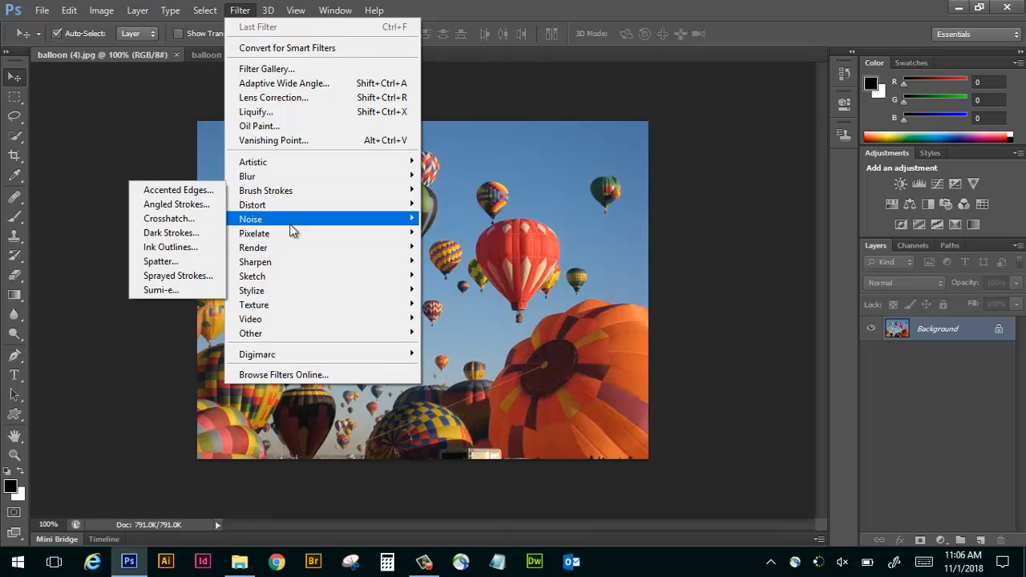
{"action": "left_click", "coordinate": [131, 120]}
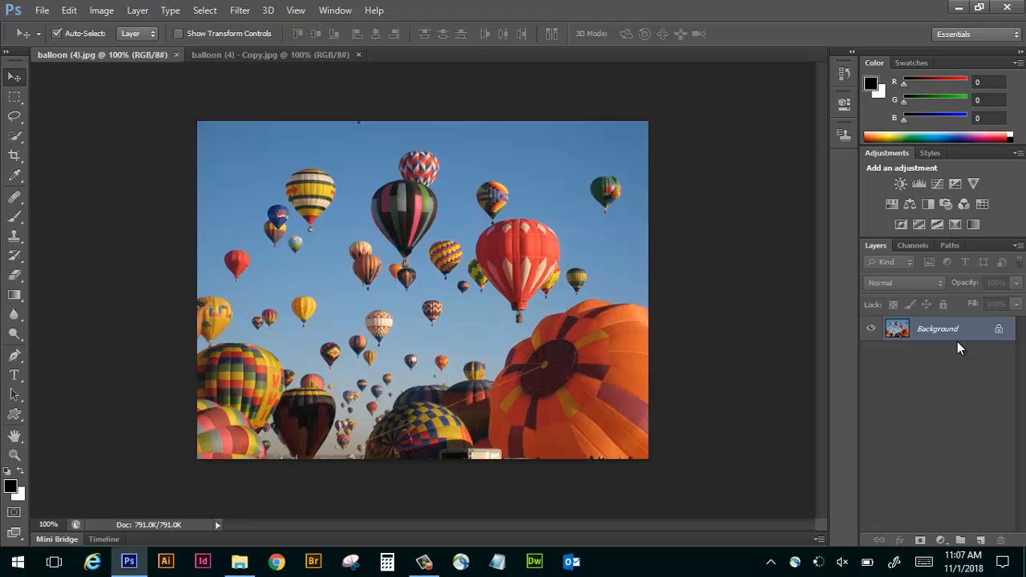
Open the Artistic Neon Glow filter in the Filter Gallery and preview Paint Daubs and Palette Knife on the balloon photo.
{"action": "left_click", "coordinate": [242, 12]}
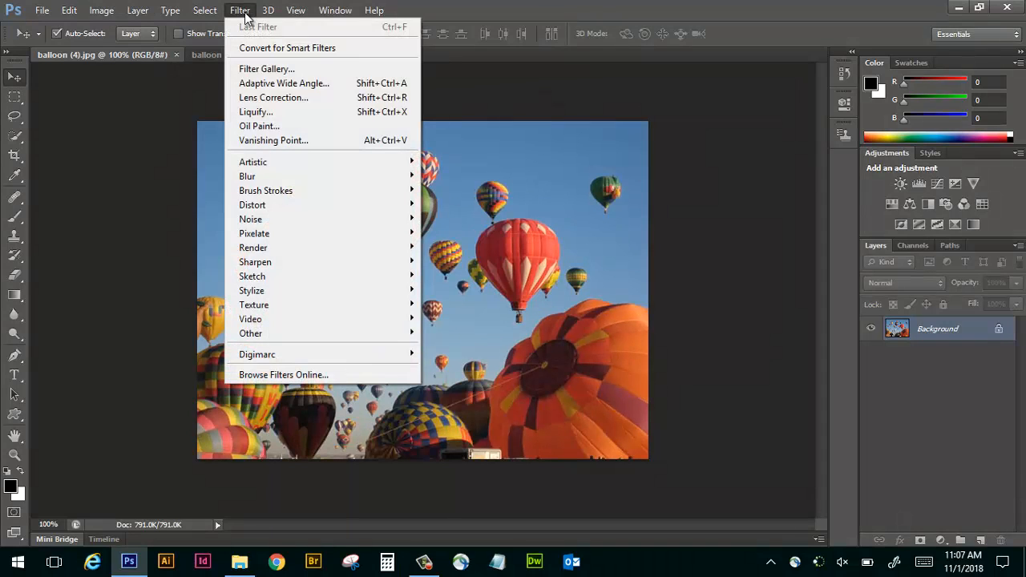
{"action": "mouse_move", "coordinate": [276, 162]}
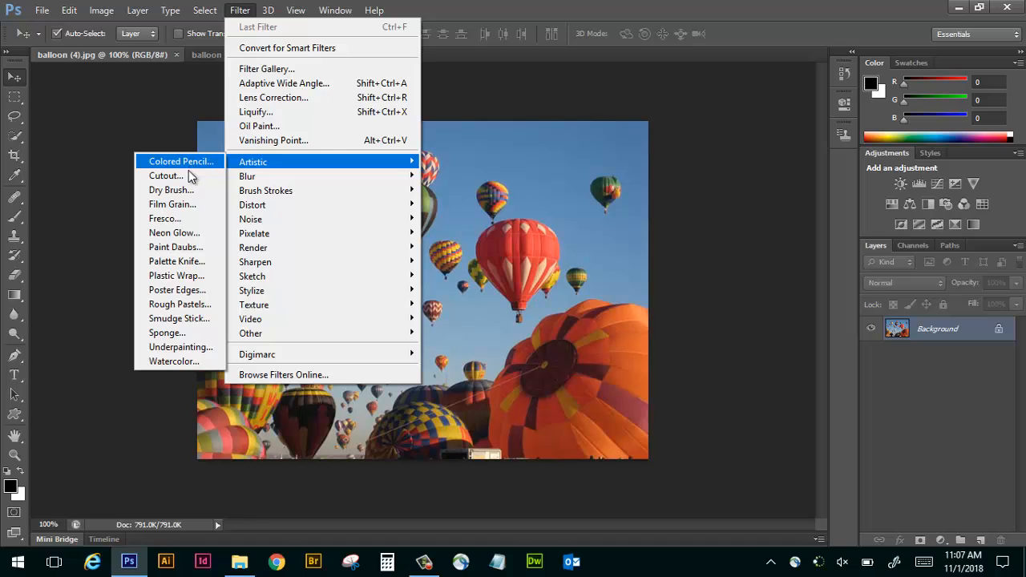
{"action": "left_click", "coordinate": [195, 234]}
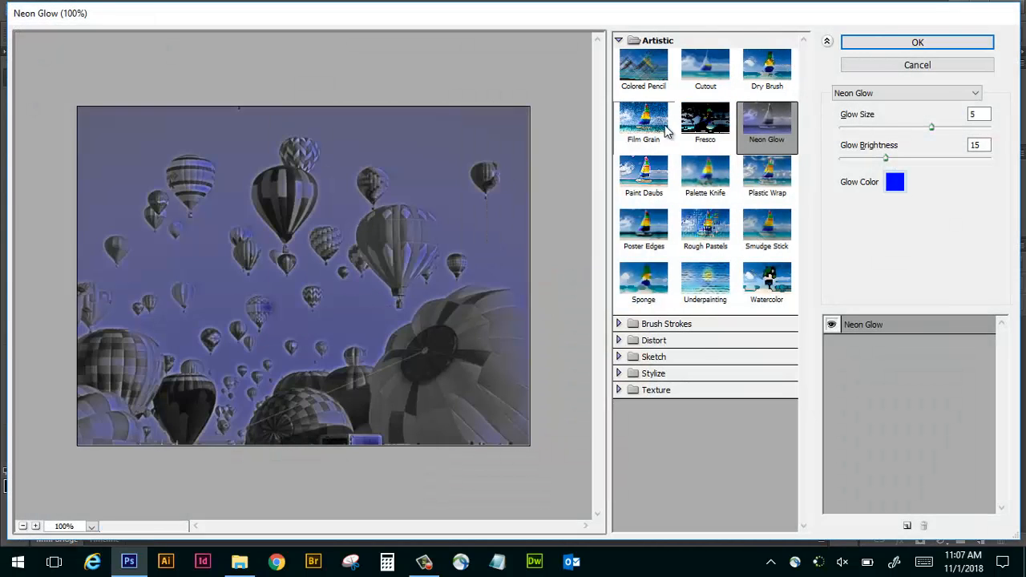
{"action": "left_click", "coordinate": [619, 41]}
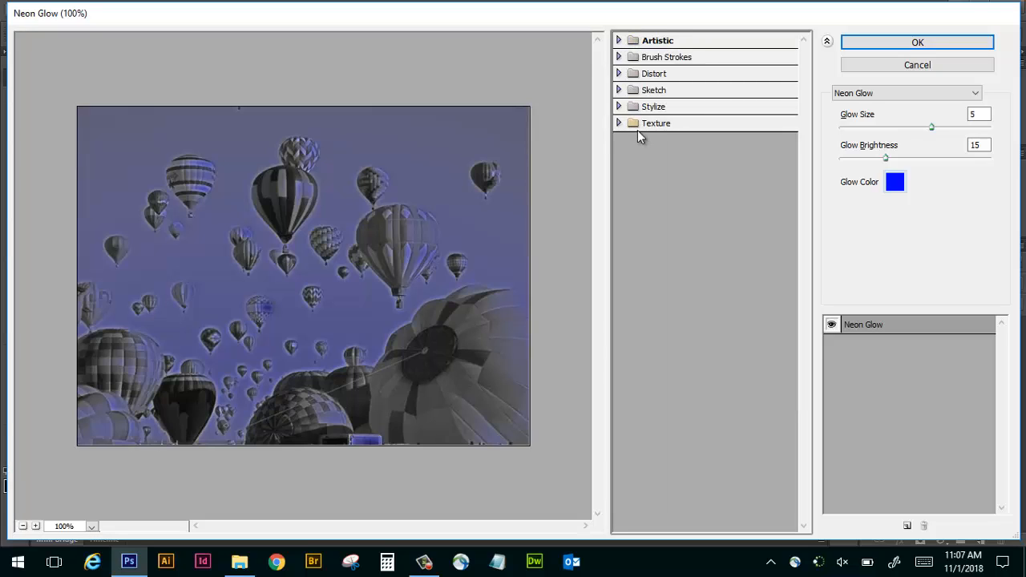
{"action": "left_click", "coordinate": [619, 40]}
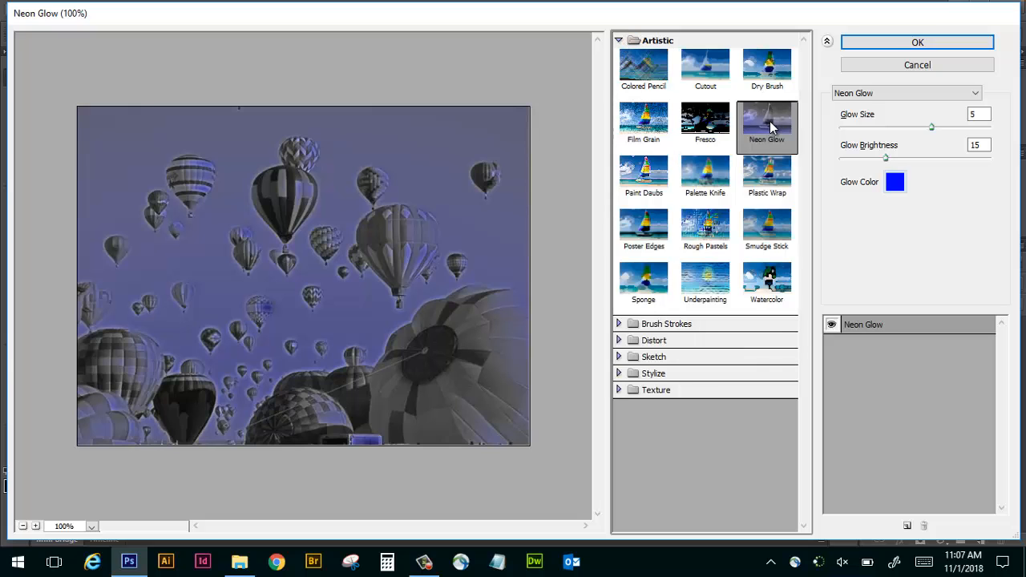
{"action": "left_click", "coordinate": [644, 173]}
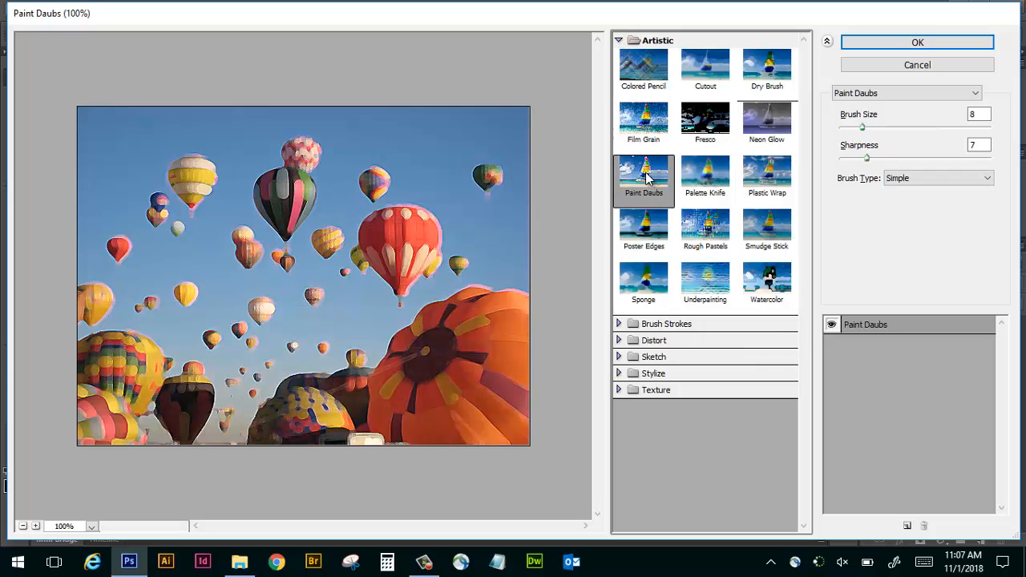
{"action": "left_click", "coordinate": [702, 180]}
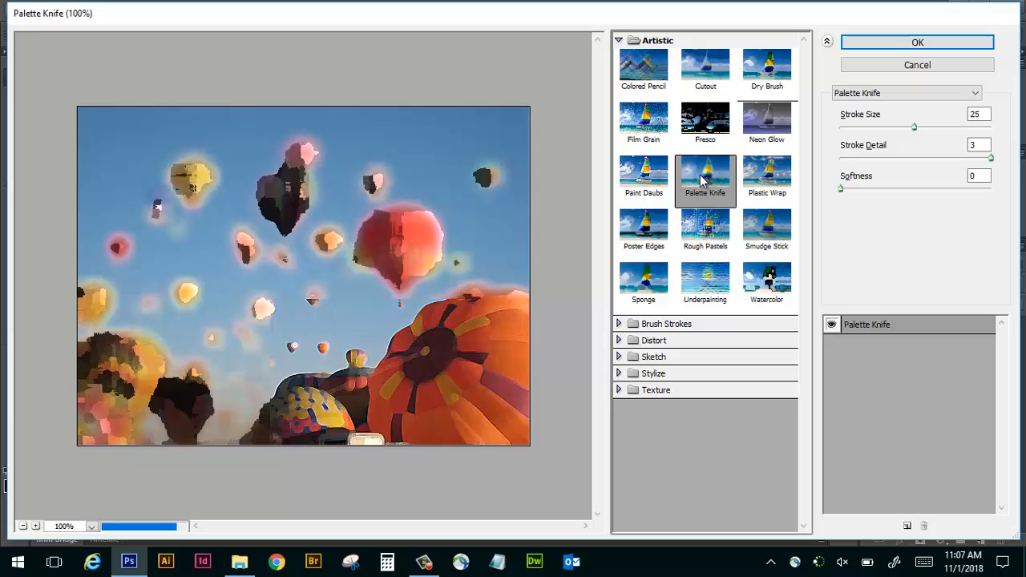
Choose the Smudge Stick effect with Stroke Length 6, Highlight Area 7 and Intensity 6.
{"action": "left_click", "coordinate": [768, 235]}
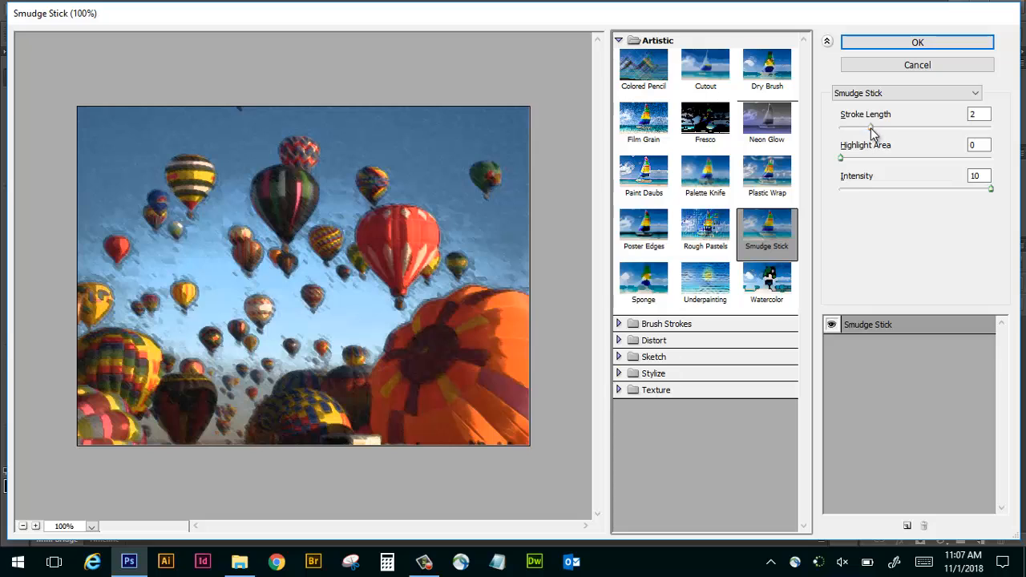
{"action": "left_click_drag", "start_coordinate": [871, 128], "coordinate": [934, 126]}
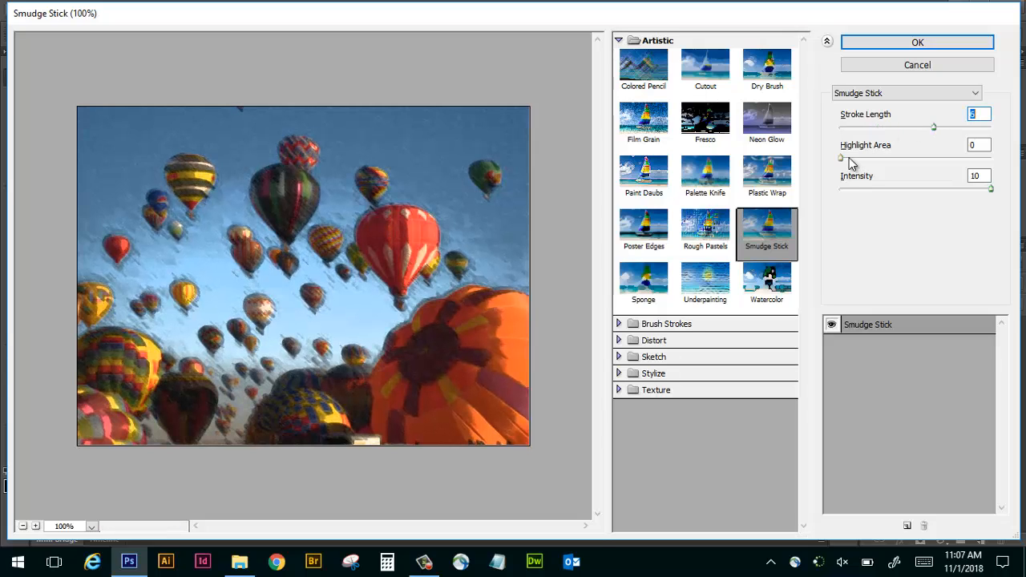
{"action": "left_click_drag", "start_coordinate": [843, 158], "coordinate": [893, 159]}
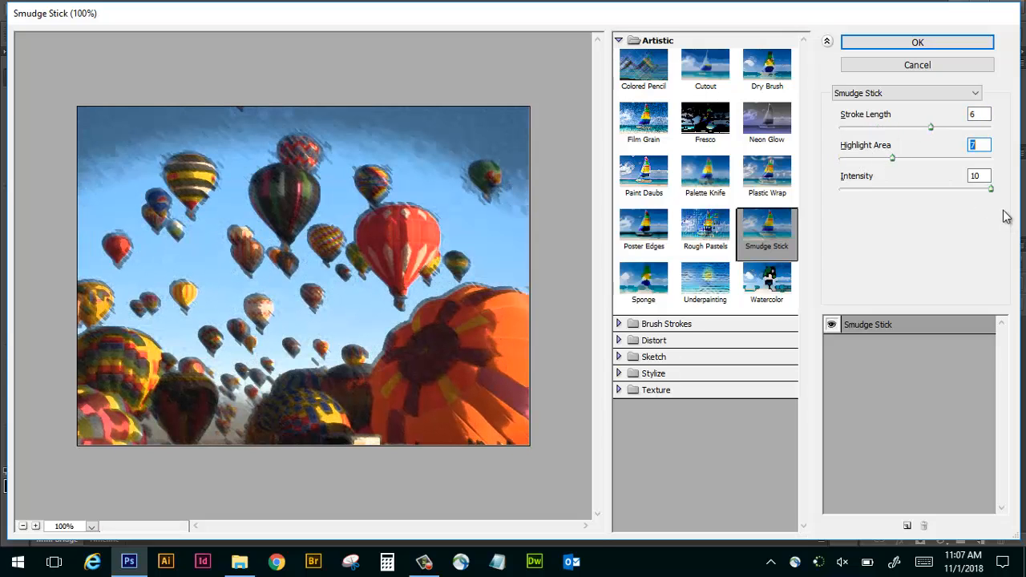
{"action": "left_click_drag", "start_coordinate": [990, 191], "coordinate": [936, 193]}
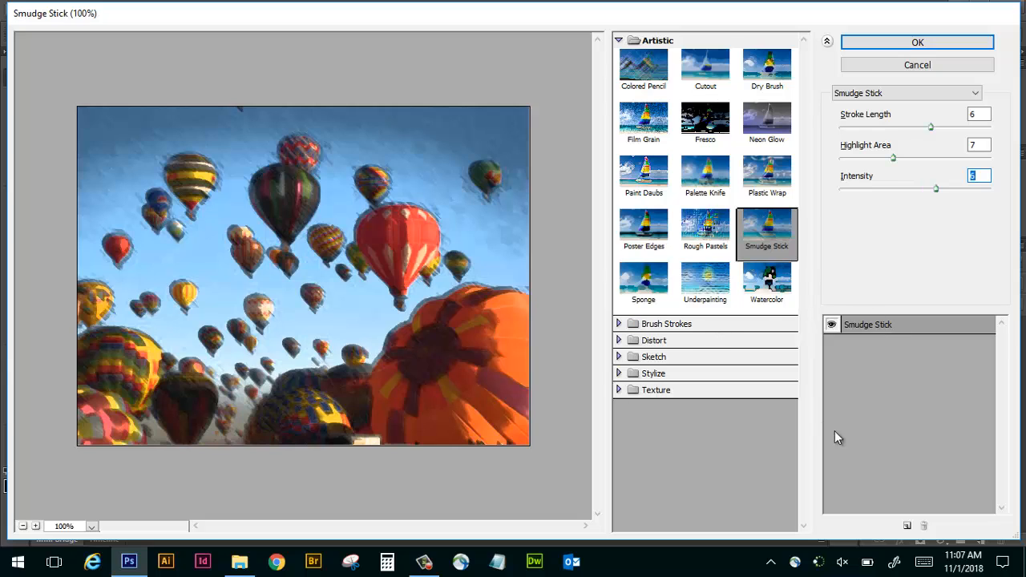
Add a second effect layer above Smudge Stick and set it to the Crosshatch brush stroke effect.
{"action": "left_click", "coordinate": [908, 526]}
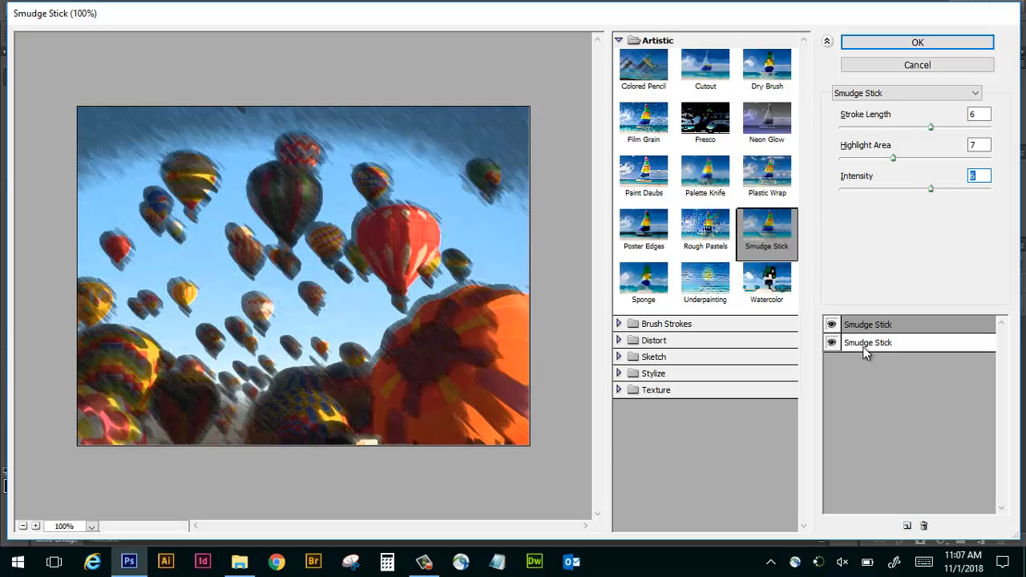
{"action": "left_click", "coordinate": [632, 324]}
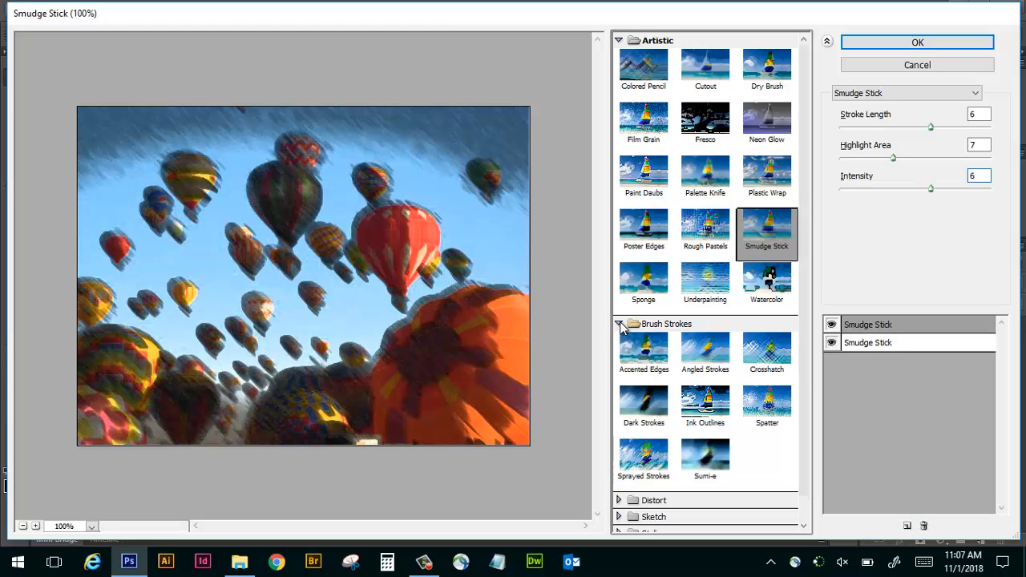
{"action": "left_click", "coordinate": [709, 361]}
{"action": "left_click", "coordinate": [774, 351]}
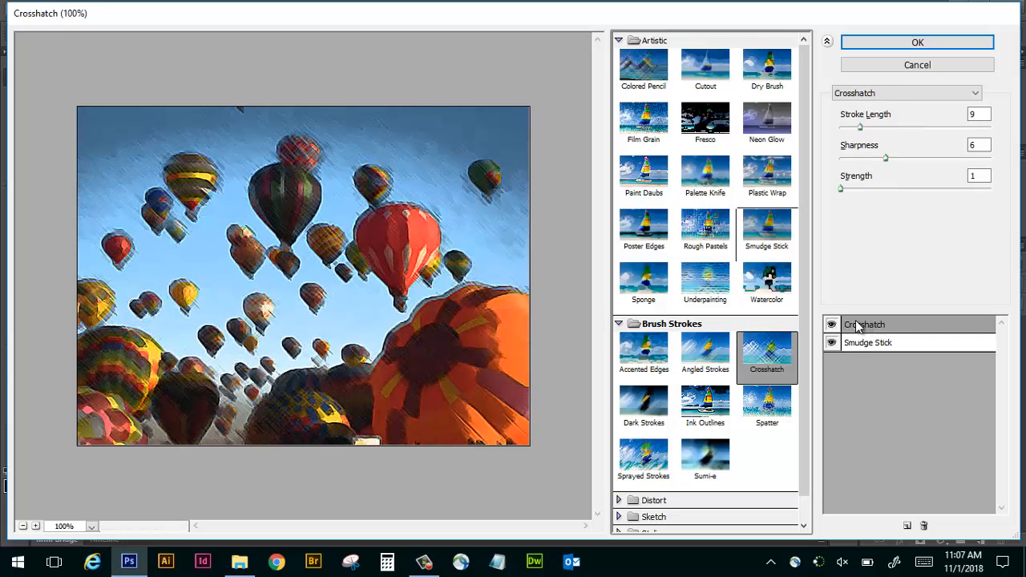
Toggle the visibility of the Crosshatch and Smudge Stick effects to compare them, and apply both to the image.
{"action": "left_click", "coordinate": [832, 344]}
{"action": "left_click", "coordinate": [833, 326]}
{"action": "left_click", "coordinate": [832, 324]}
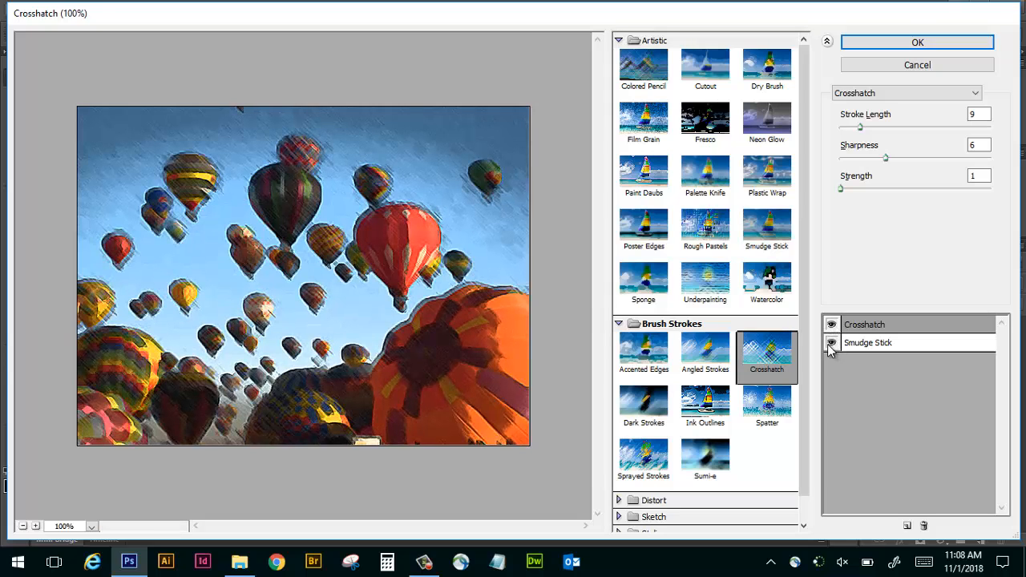
{"action": "left_click", "coordinate": [832, 343]}
{"action": "left_click", "coordinate": [833, 343]}
{"action": "left_click", "coordinate": [932, 44]}
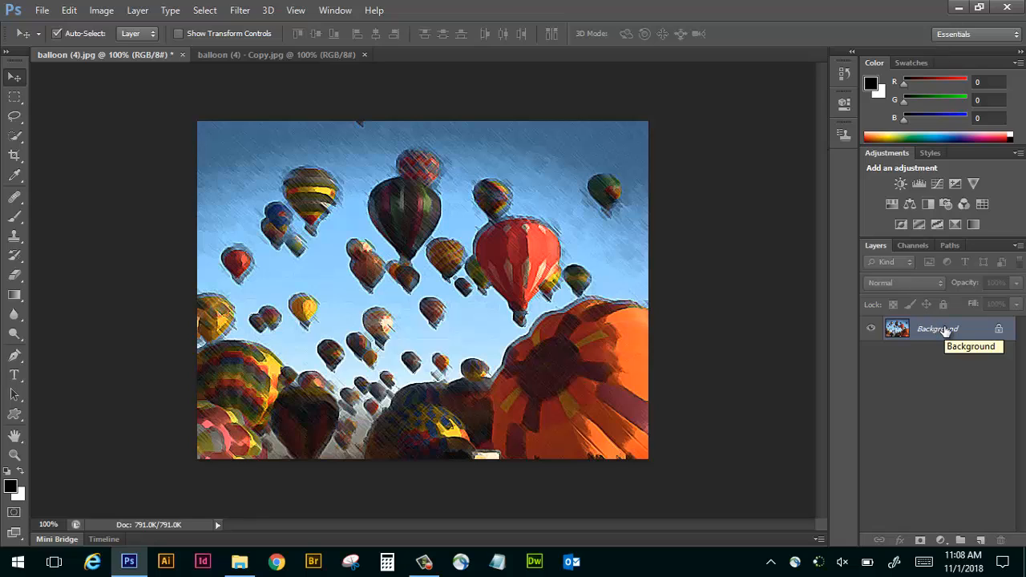
Save the filtered balloon (4).jpg and close the document.
{"action": "left_click_drag", "start_coordinate": [945, 330], "coordinate": [181, 51]}
{"action": "left_click", "coordinate": [799, 203]}
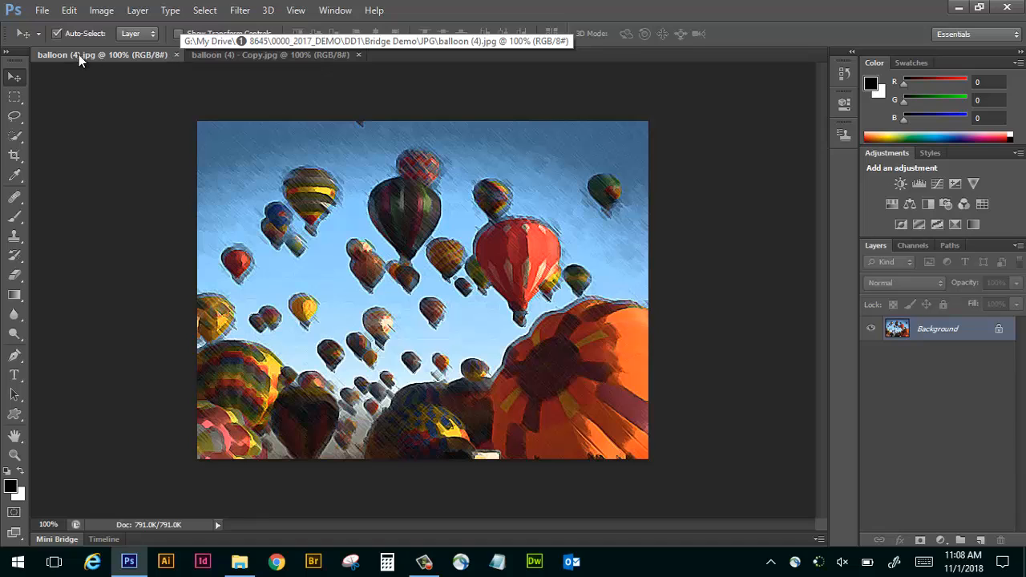
{"action": "left_click", "coordinate": [177, 54]}
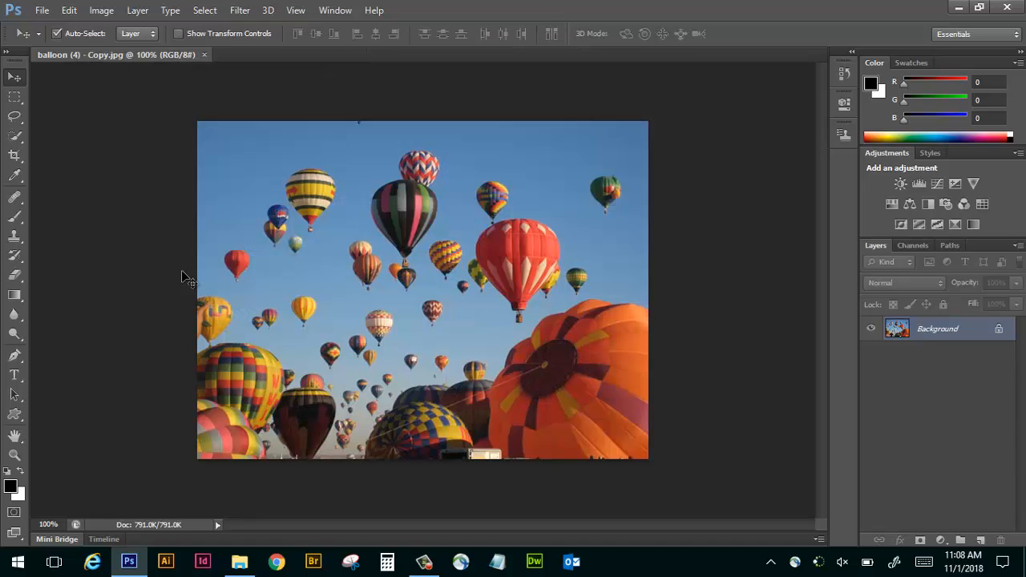
Reopen balloon (4).jpg from the JPG folder in File Explorer and compare it with balloon (4) - Copy.jpg.
{"action": "left_click", "coordinate": [240, 561]}
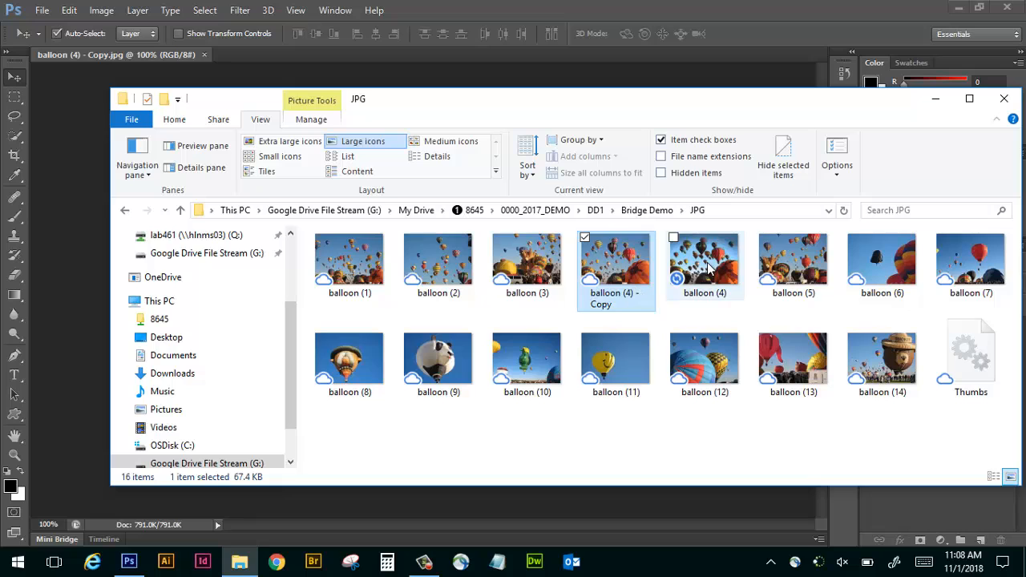
{"action": "left_click_drag", "start_coordinate": [708, 269], "coordinate": [676, 60]}
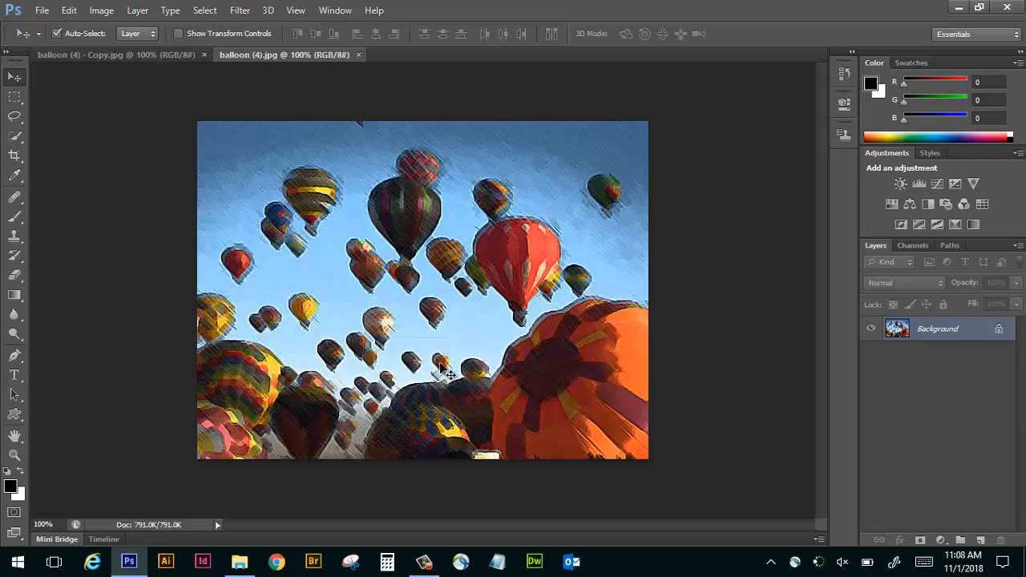
{"action": "left_click", "coordinate": [100, 54]}
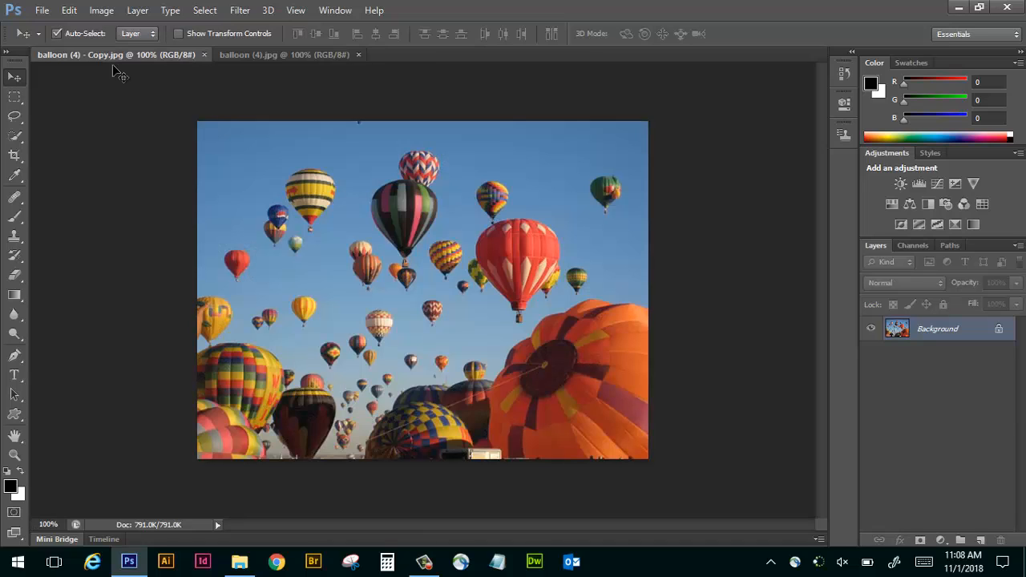
{"action": "left_click", "coordinate": [267, 54]}
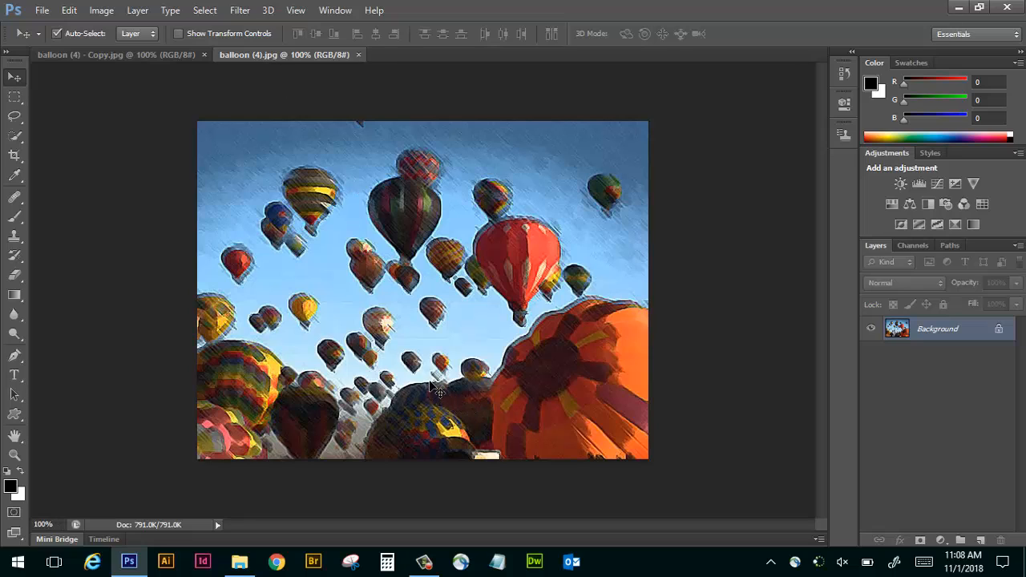
Convert the background of balloon (4) - Copy.jpg for Smart Filters and display its layer with large thumbnails.
{"action": "left_click", "coordinate": [116, 51]}
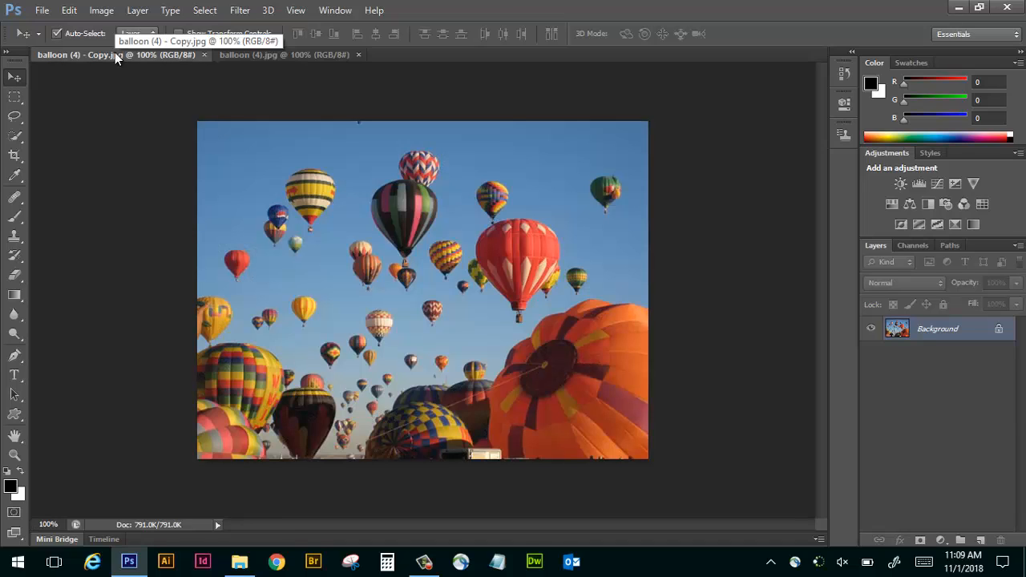
{"action": "left_click", "coordinate": [243, 11]}
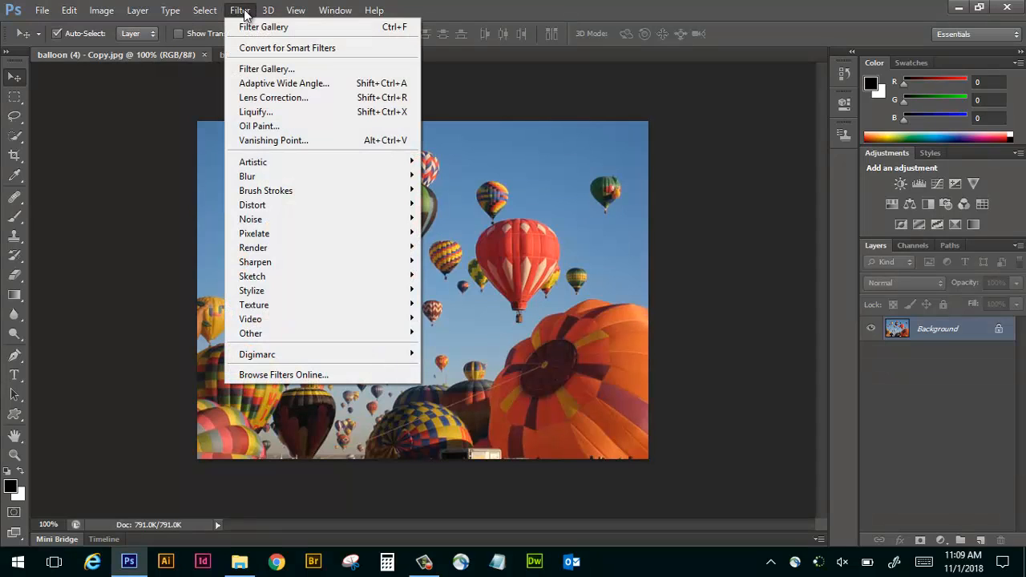
{"action": "left_click", "coordinate": [256, 48]}
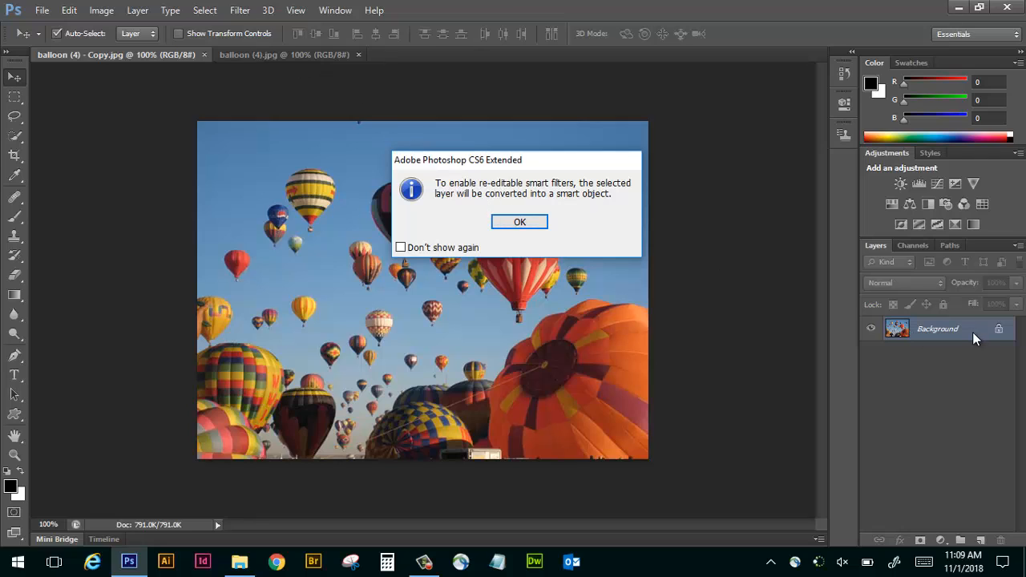
{"action": "left_click", "coordinate": [517, 223]}
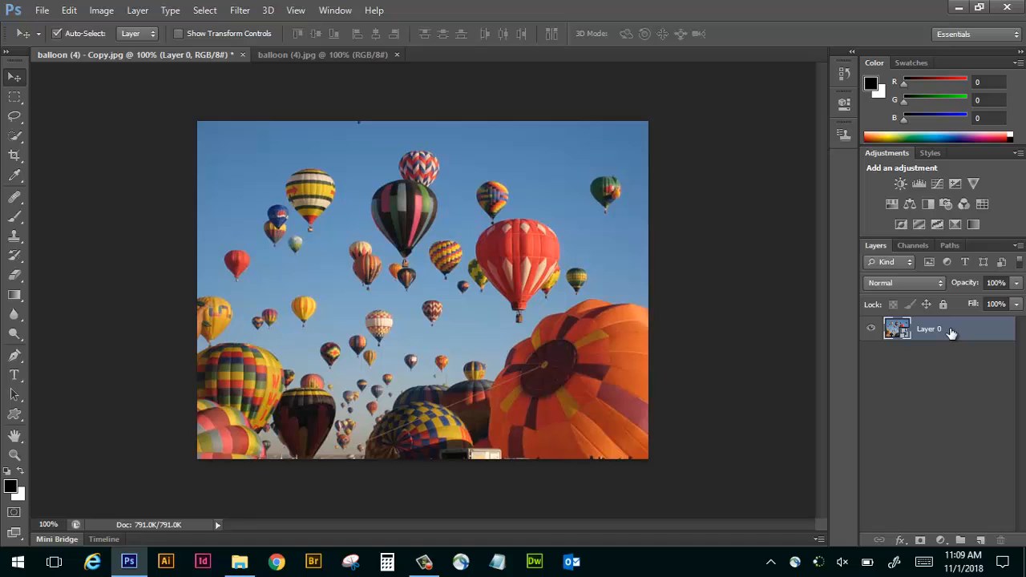
{"action": "right_click", "coordinate": [902, 333]}
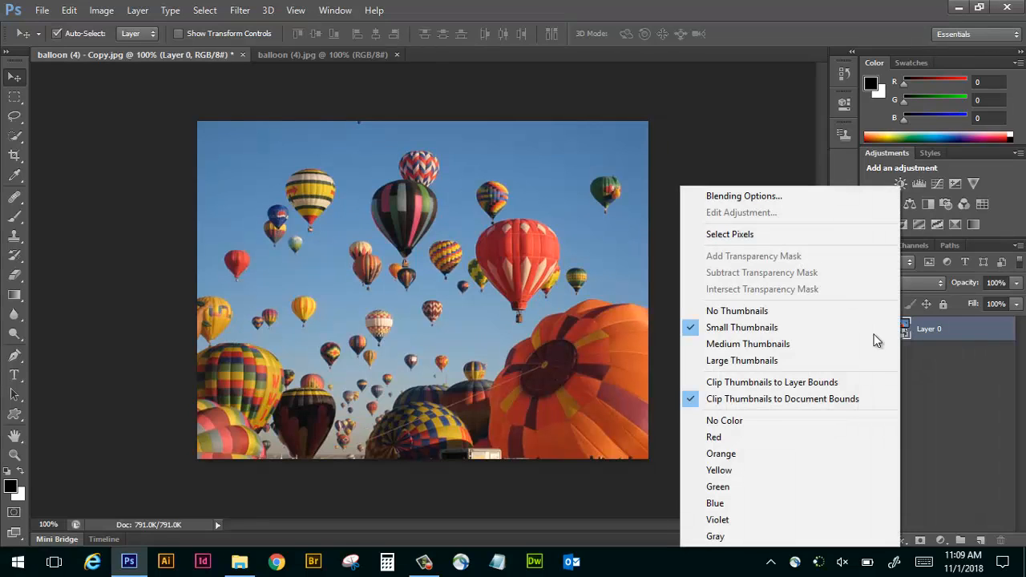
{"action": "left_click", "coordinate": [870, 362]}
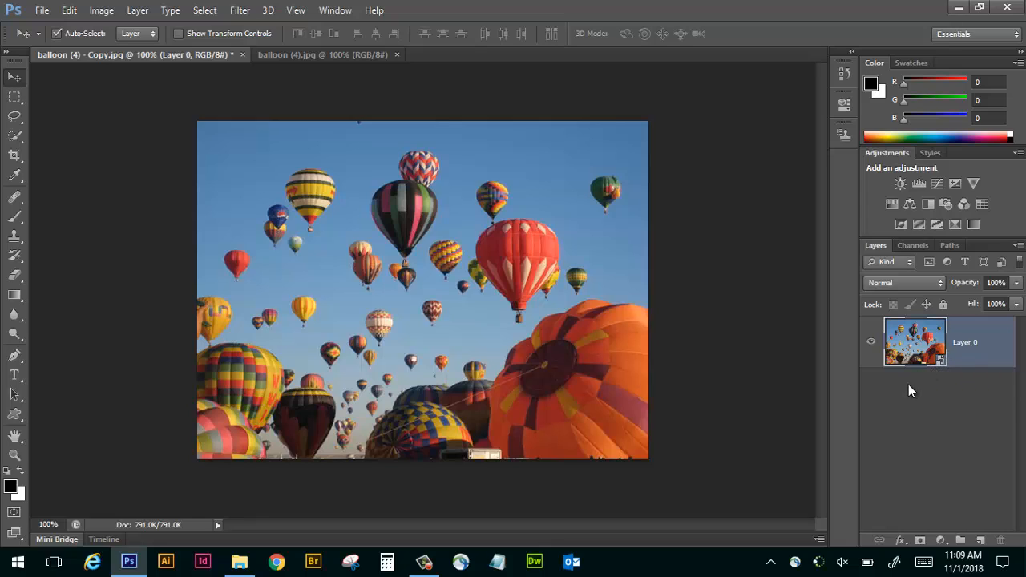
Open the Brush Strokes filters for Layer 0 with Angled Strokes and switch the effect to Dark Strokes.
{"action": "left_click", "coordinate": [244, 16]}
{"action": "mouse_move", "coordinate": [278, 191]}
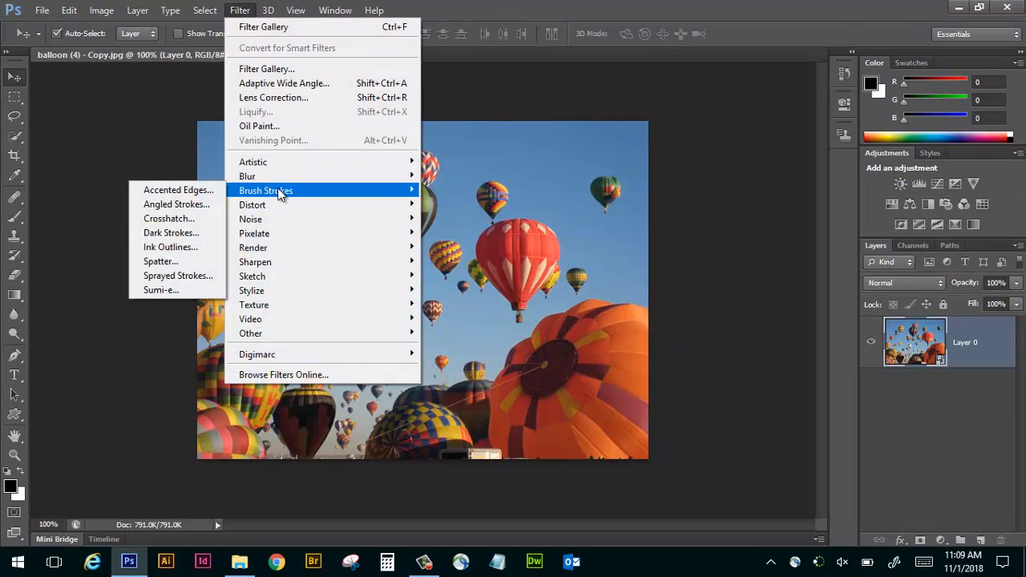
{"action": "left_click", "coordinate": [160, 205]}
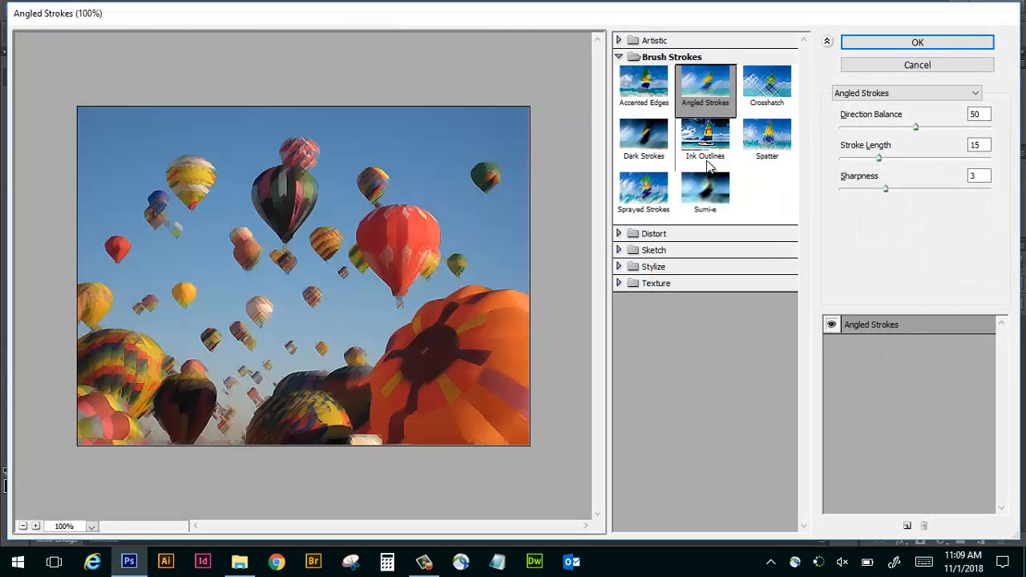
{"action": "left_click", "coordinate": [641, 142]}
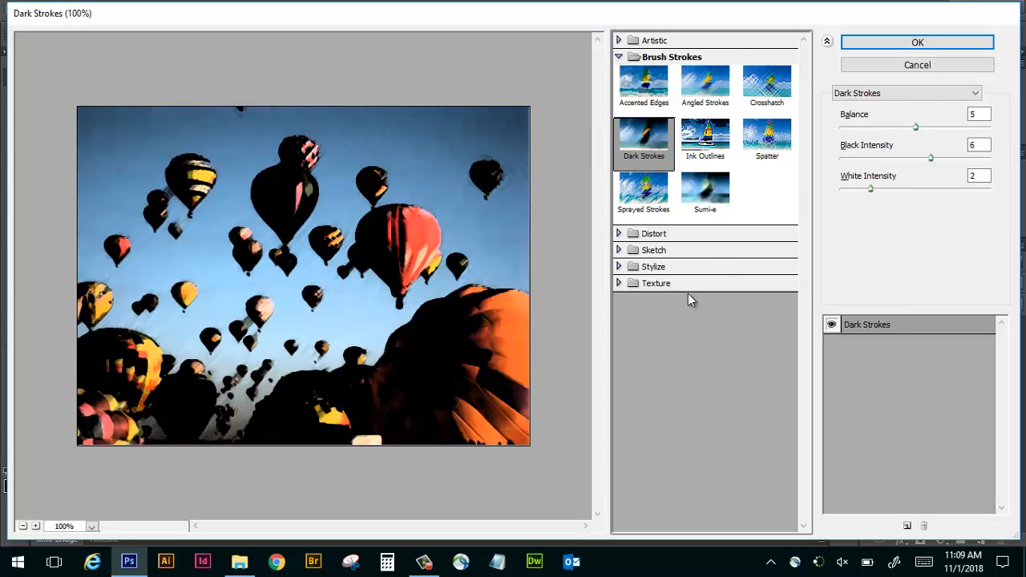
Add a second effect on top of Dark Strokes, try Charcoal, change it to Graphic Pen, and apply the filters.
{"action": "left_click", "coordinate": [907, 525]}
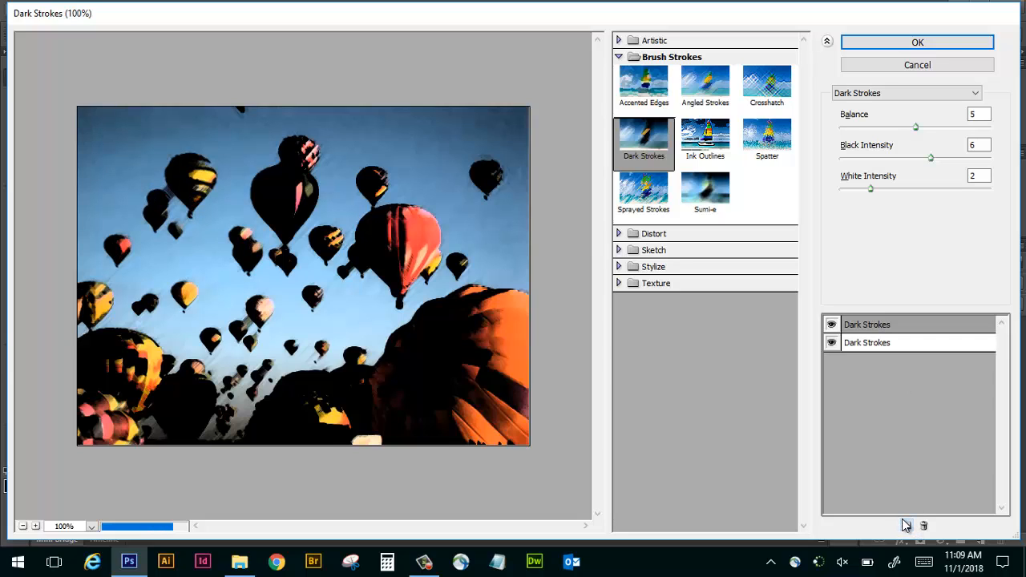
{"action": "left_click", "coordinate": [630, 250]}
{"action": "left_click", "coordinate": [771, 280]}
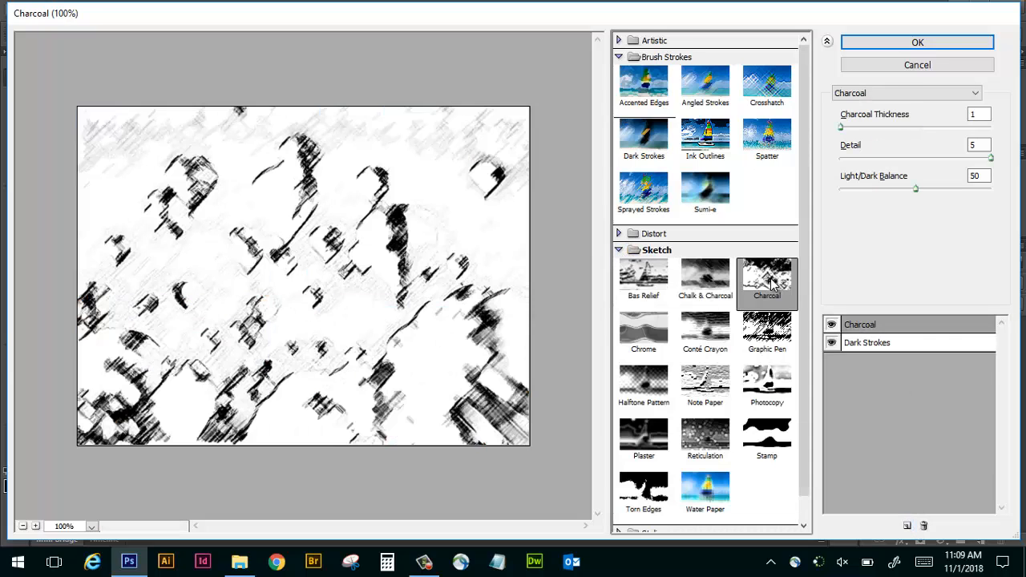
{"action": "left_click", "coordinate": [768, 328]}
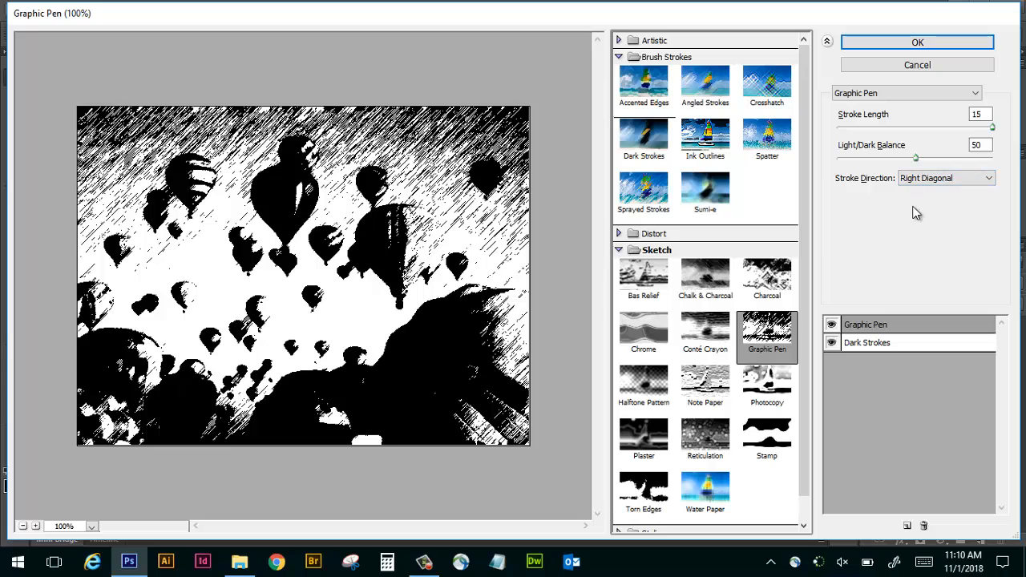
{"action": "left_click", "coordinate": [896, 43]}
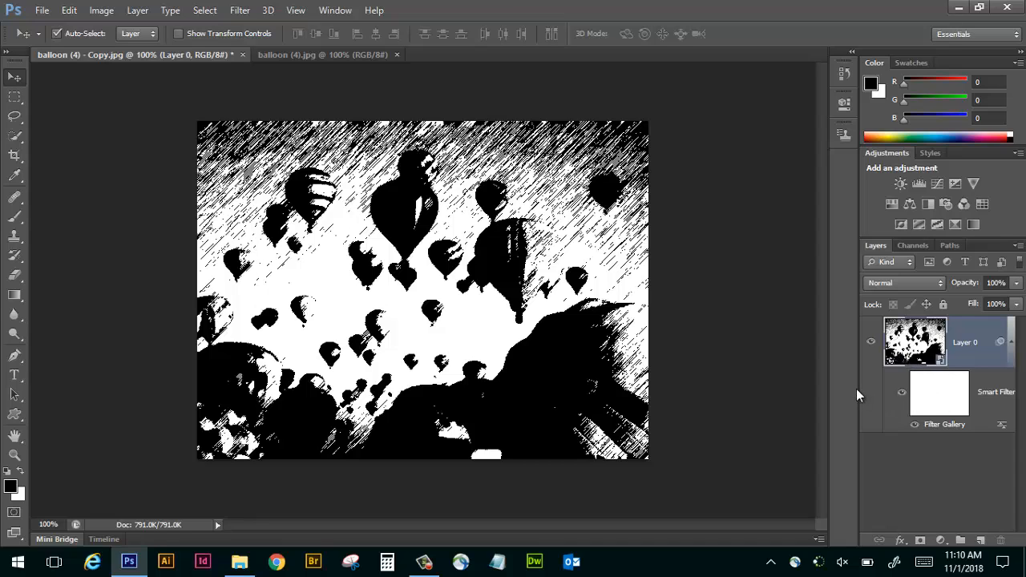
Widen the layer list, toggle Layer 0's Smart Filters off and on, and collapse and re-expand their entries.
{"action": "left_click_drag", "start_coordinate": [858, 387], "coordinate": [801, 385]}
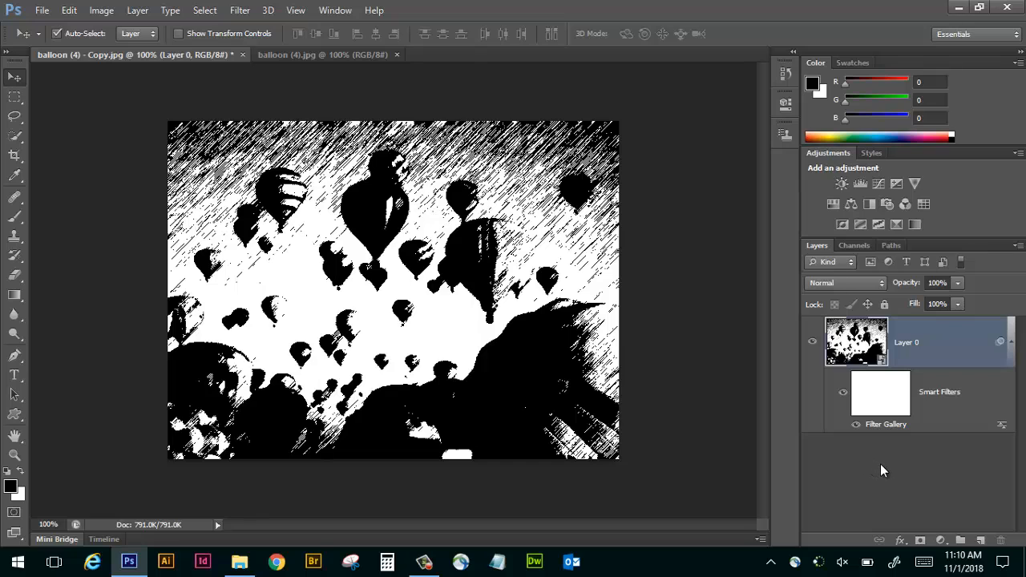
{"action": "left_click", "coordinate": [841, 395]}
{"action": "left_click", "coordinate": [841, 394]}
{"action": "left_click", "coordinate": [1011, 343]}
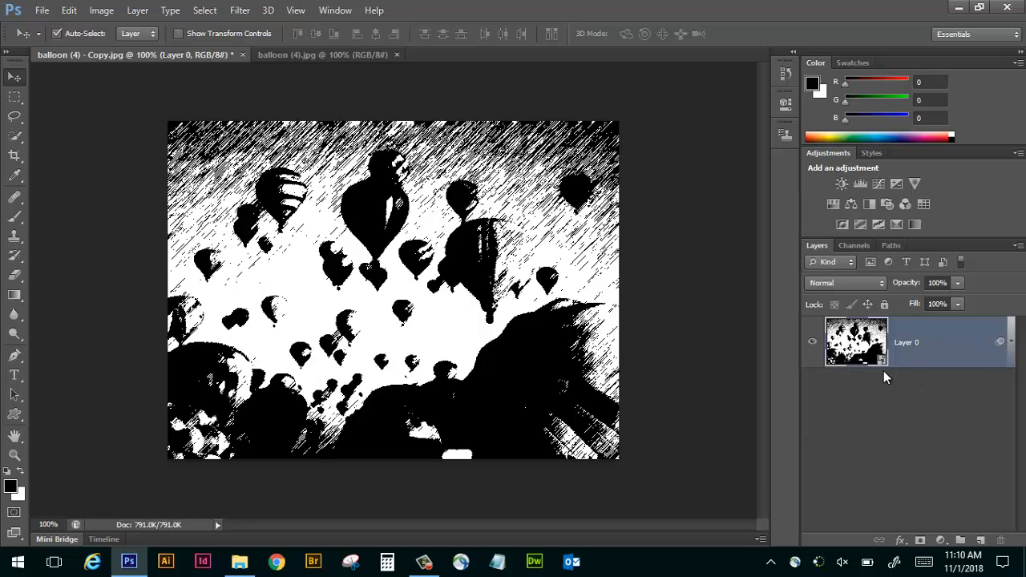
{"action": "left_click", "coordinate": [1011, 343]}
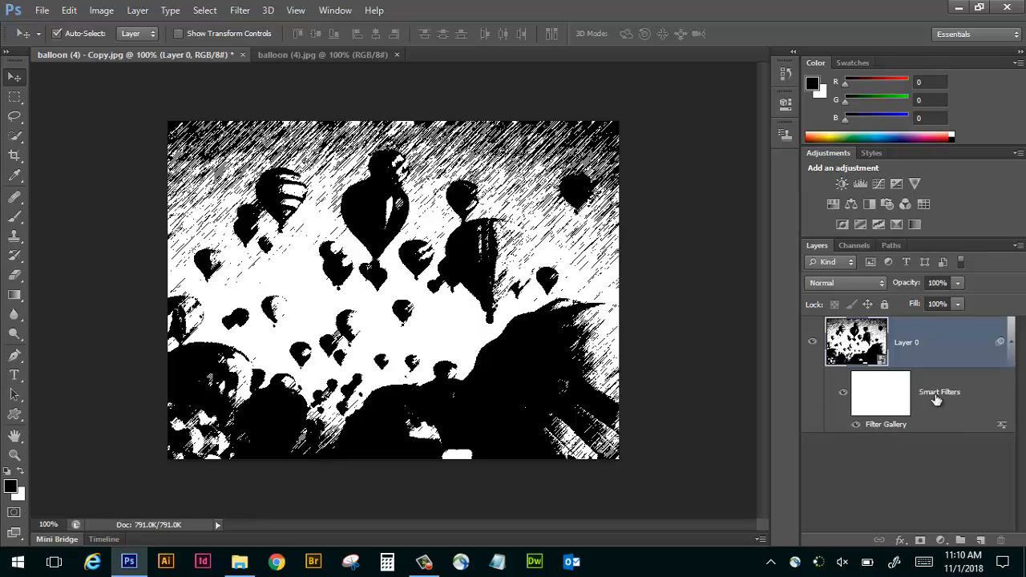
Reopen the Filter Gallery smart filter for editing, delete its Dark Strokes effect, and hide Graphic Pen.
{"action": "double_click", "coordinate": [881, 423]}
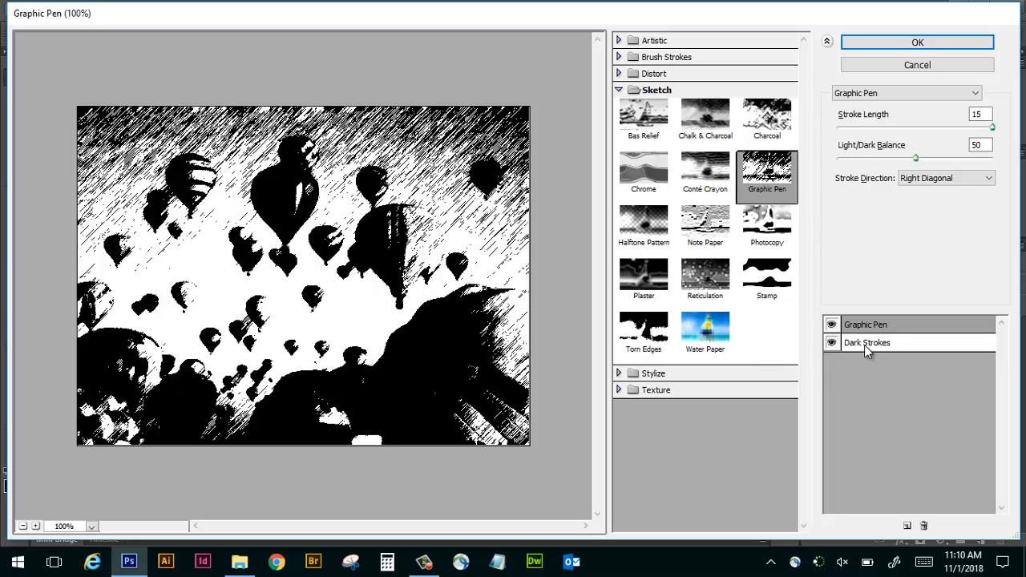
{"action": "left_click", "coordinate": [865, 344]}
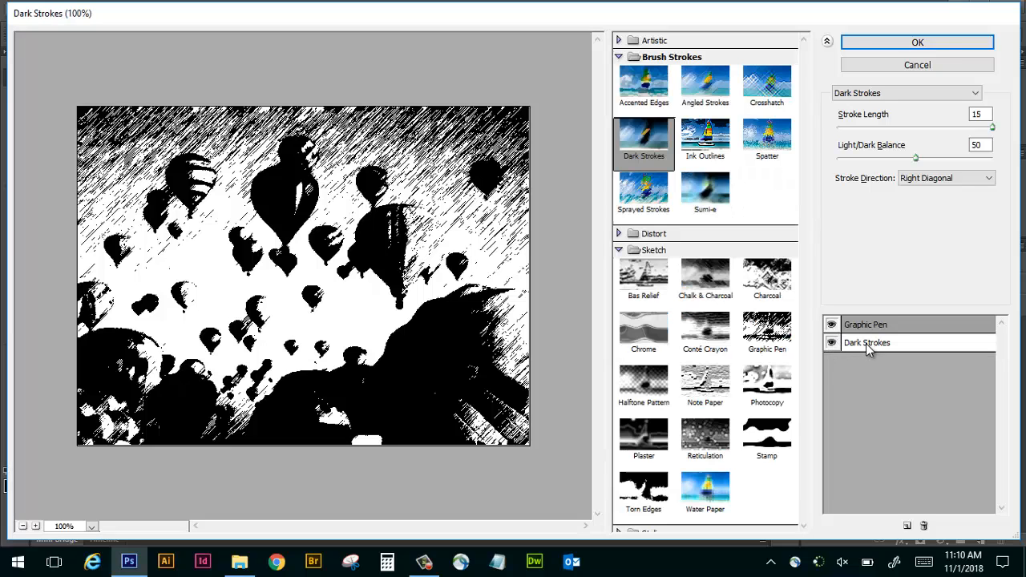
{"action": "left_click", "coordinate": [924, 527]}
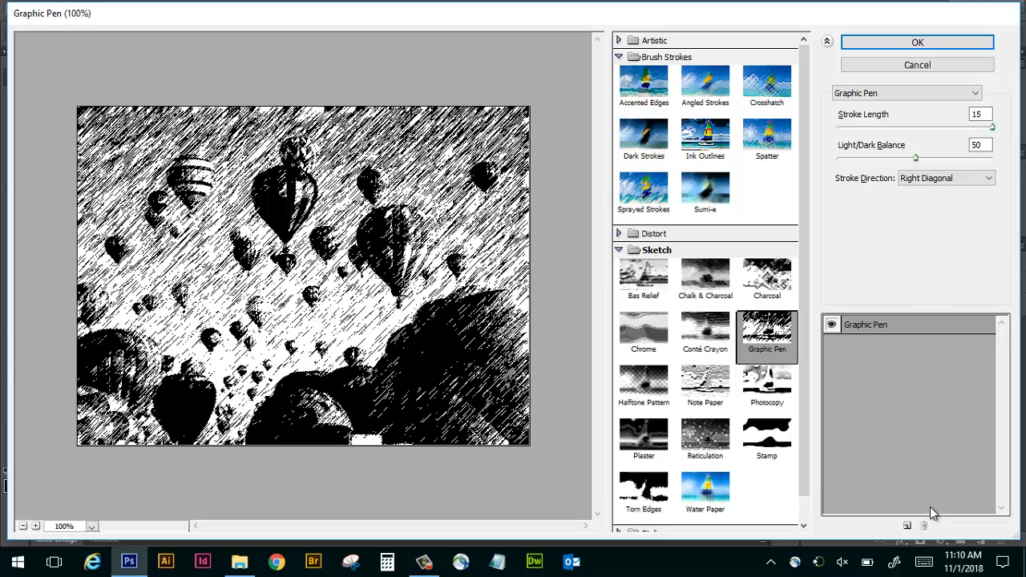
{"action": "left_click", "coordinate": [832, 325]}
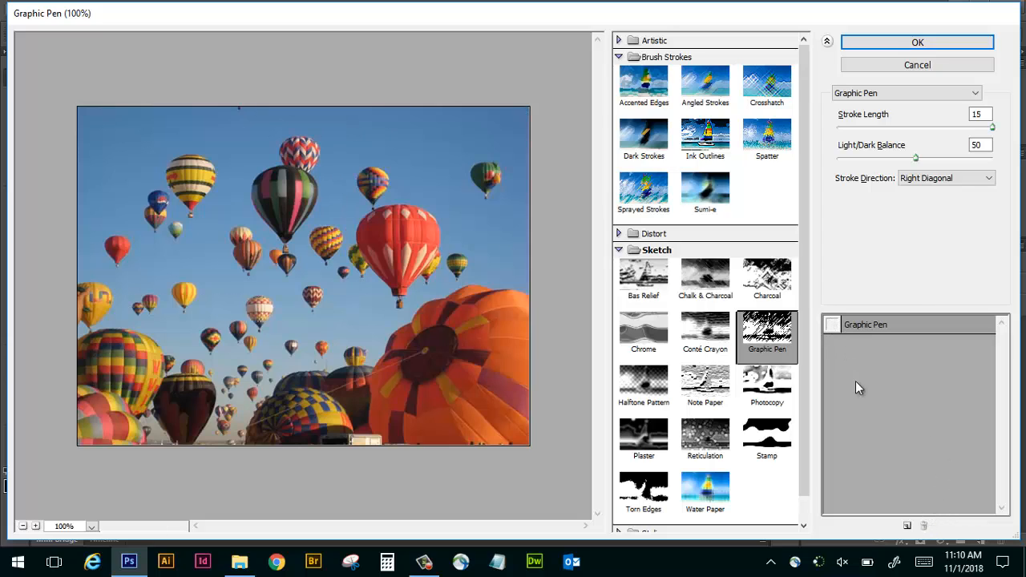
Add a new effect layer, change it from Water Paper to Glowing Edges, make it visible, and apply the edited filters.
{"action": "left_click", "coordinate": [907, 526]}
{"action": "left_click", "coordinate": [713, 491]}
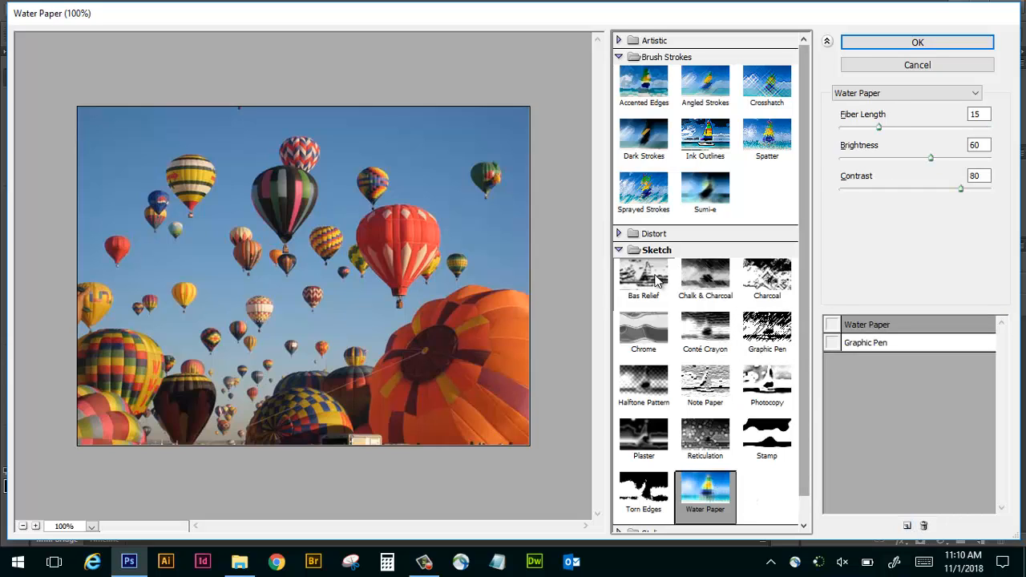
{"action": "left_click", "coordinate": [619, 250]}
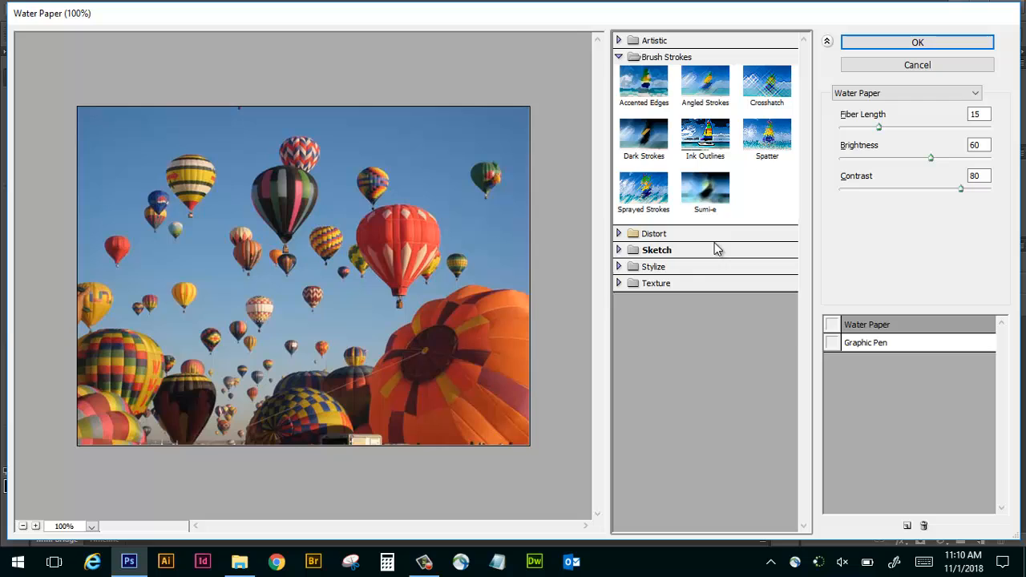
{"action": "left_click", "coordinate": [619, 266]}
{"action": "left_click", "coordinate": [631, 289]}
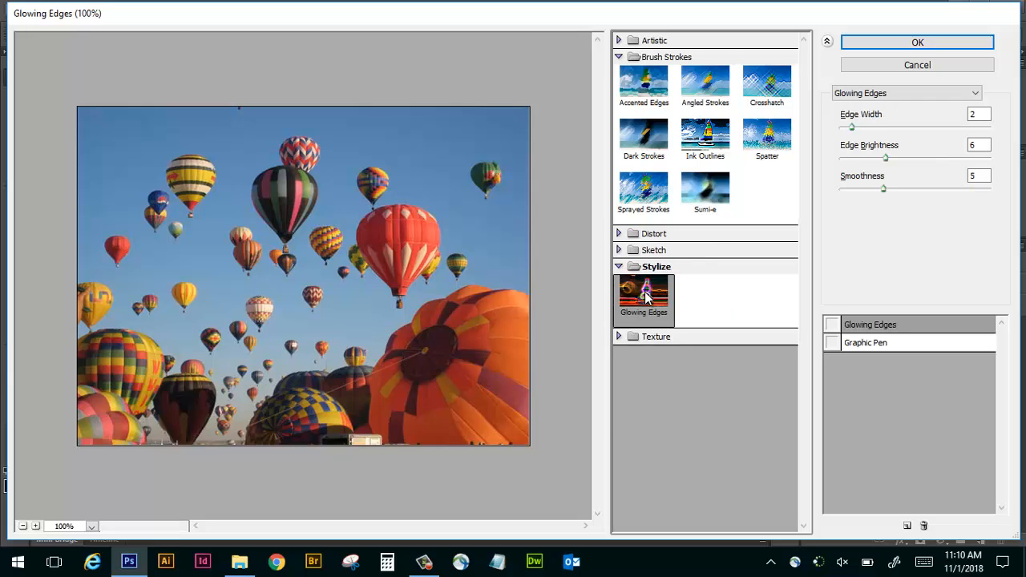
{"action": "left_click", "coordinate": [832, 325]}
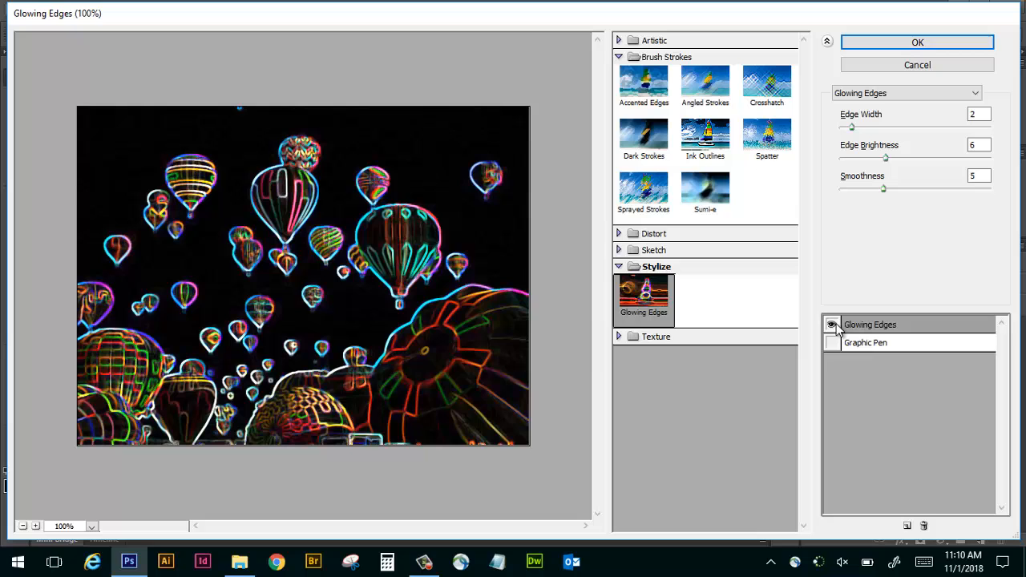
{"action": "left_click", "coordinate": [919, 45]}
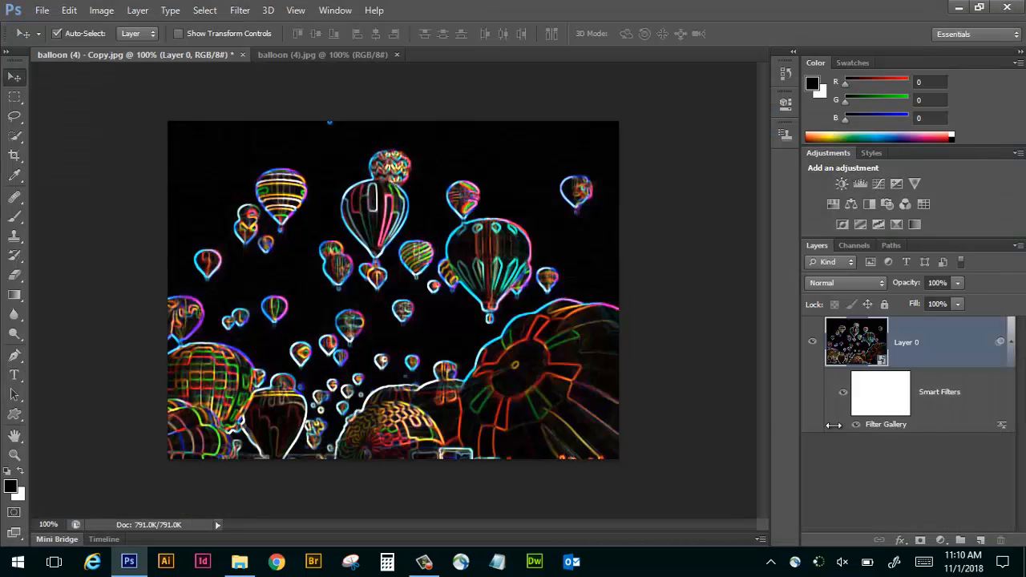
Paint black on the Smart Filters mask with a size 45 brush over the red balloon to hide the filter there.
{"action": "left_click", "coordinate": [878, 393]}
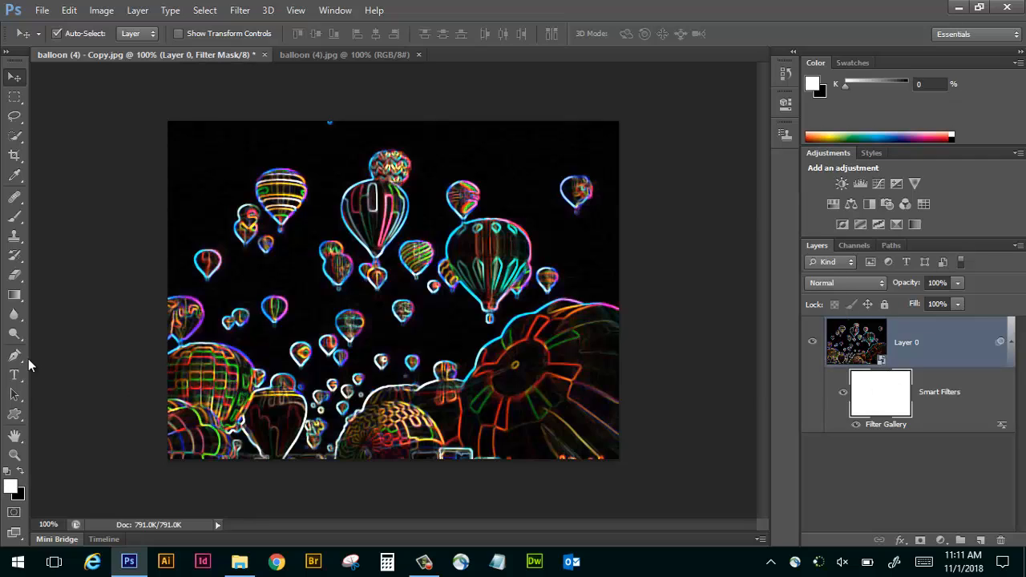
{"action": "left_click", "coordinate": [15, 221]}
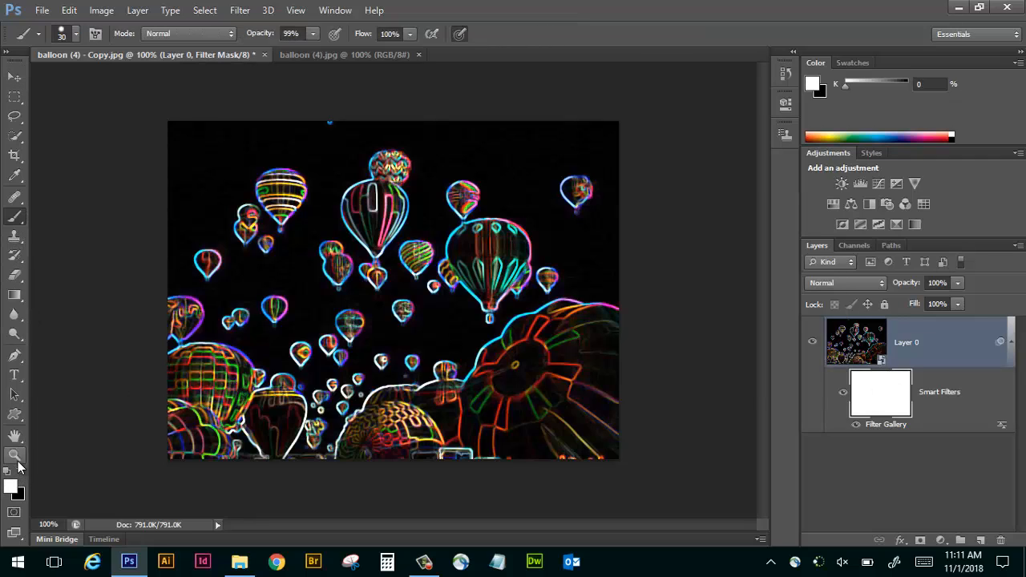
{"action": "left_click", "coordinate": [14, 455]}
{"action": "left_click", "coordinate": [22, 471]}
{"action": "left_click", "coordinate": [23, 473]}
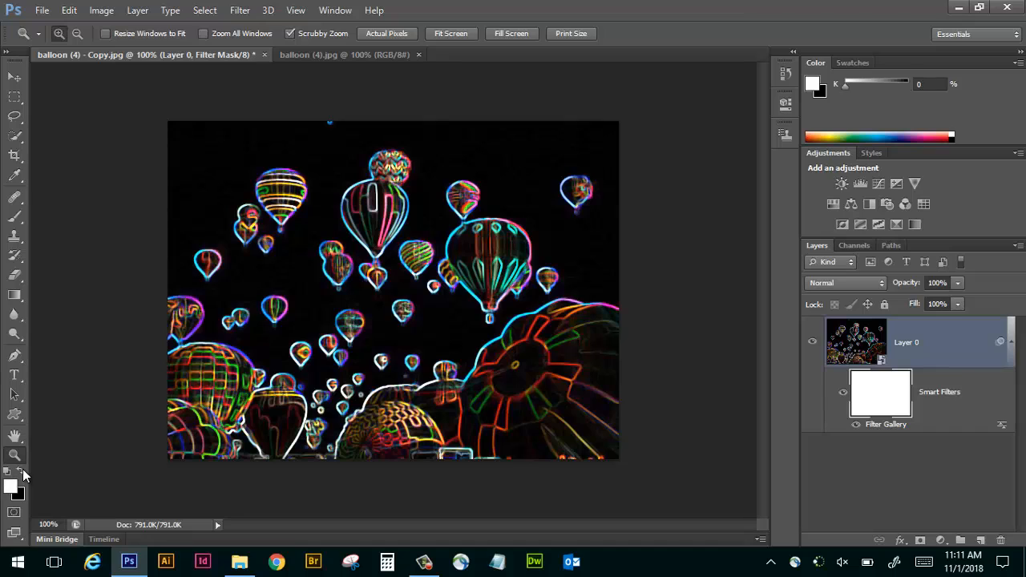
{"action": "left_click", "coordinate": [23, 473]}
{"action": "left_click", "coordinate": [15, 218]}
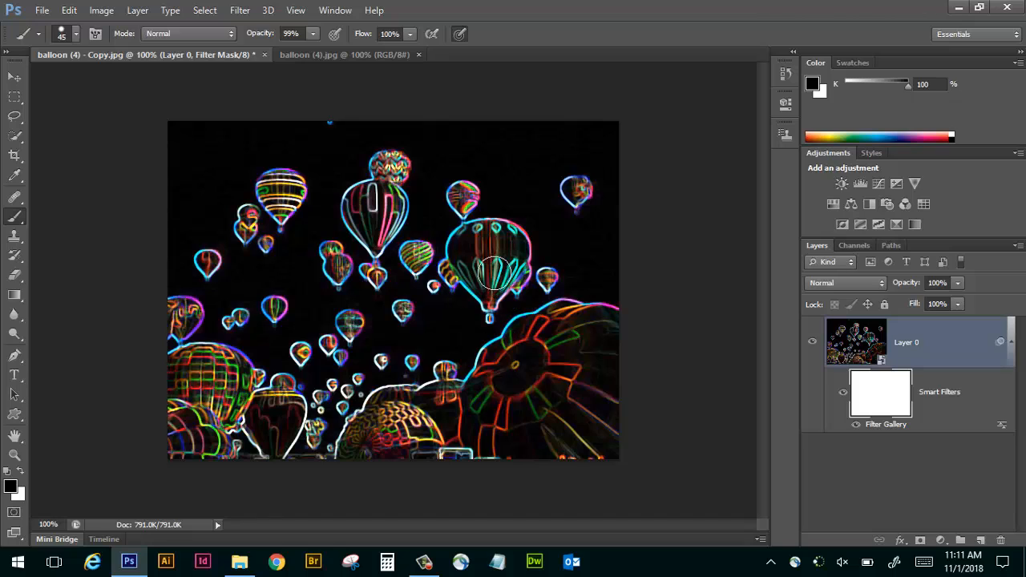
{"action": "mouse_move", "coordinate": [500, 274]}
{"action": "left_mouse_down"}
{"action": "mouse_move", "coordinate": [500, 242]}
{"action": "mouse_move", "coordinate": [485, 228]}
{"action": "mouse_move", "coordinate": [467, 271]}
{"action": "mouse_move", "coordinate": [491, 293]}
{"action": "left_mouse_up"}
Paint black on the Smart Filters mask over the large orange balloon to reveal its original colours.
{"action": "mouse_move", "coordinate": [532, 411]}
{"action": "left_mouse_down"}
{"action": "mouse_move", "coordinate": [553, 348]}
{"action": "mouse_move", "coordinate": [536, 337]}
{"action": "mouse_move", "coordinate": [505, 367]}
{"action": "mouse_move", "coordinate": [557, 407]}
{"action": "mouse_move", "coordinate": [507, 460]}
{"action": "left_mouse_up"}
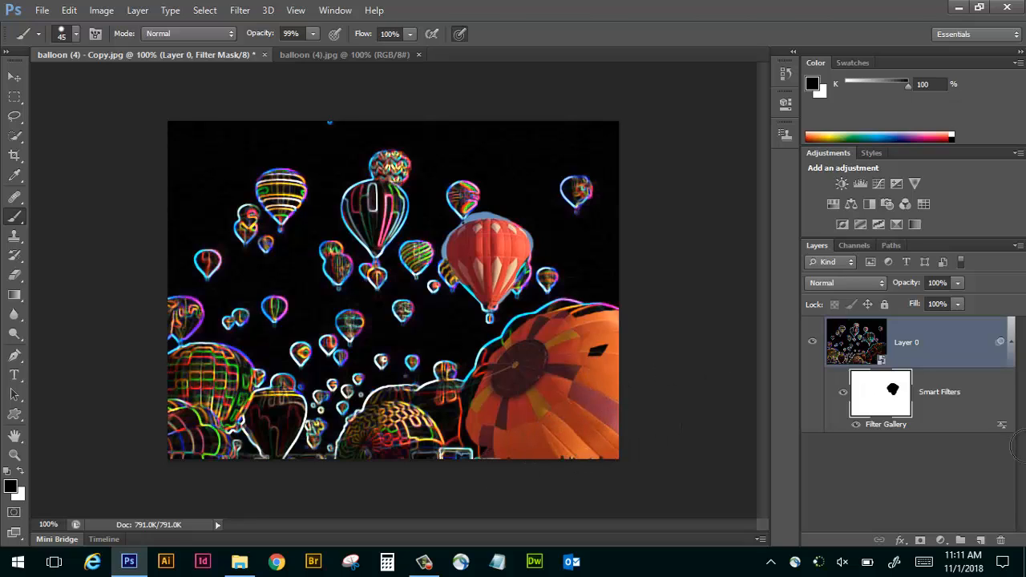
{"action": "left_click_drag", "start_coordinate": [611, 345], "coordinate": [585, 353]}
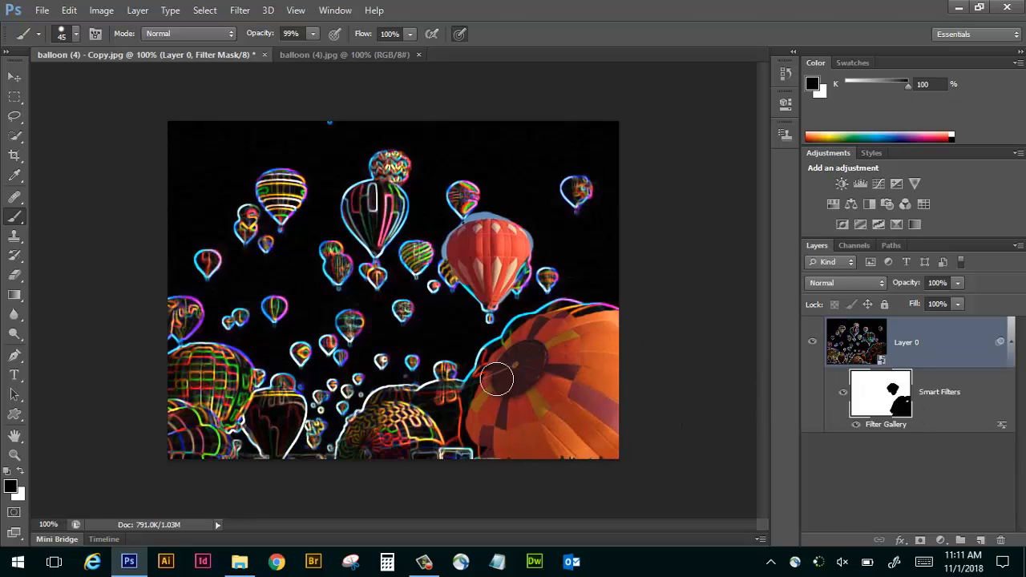
{"action": "mouse_move", "coordinate": [488, 375]}
{"action": "left_mouse_down"}
{"action": "mouse_move", "coordinate": [541, 331]}
{"action": "mouse_move", "coordinate": [583, 321]}
{"action": "left_mouse_up"}
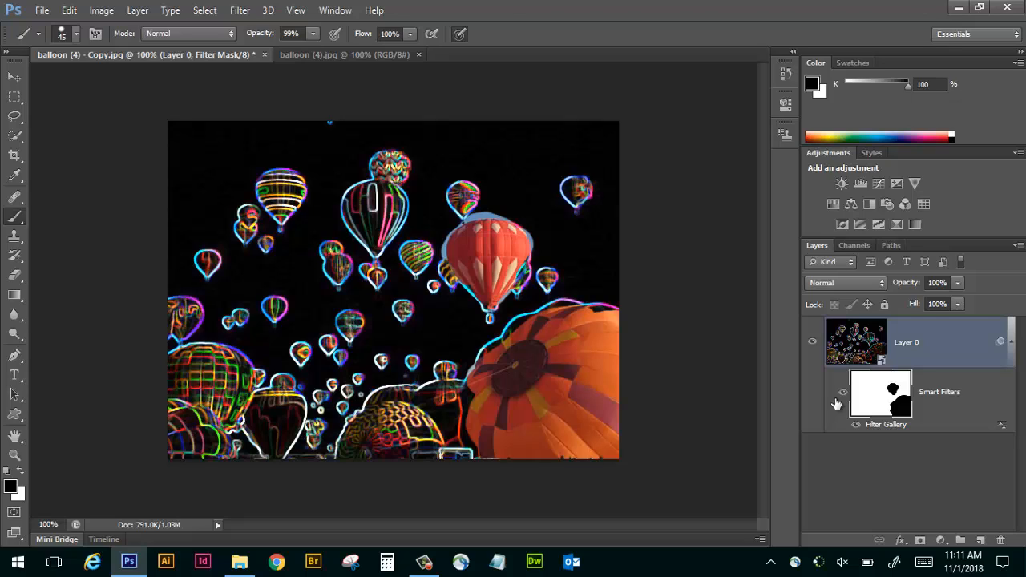
{"action": "left_click", "coordinate": [836, 399]}
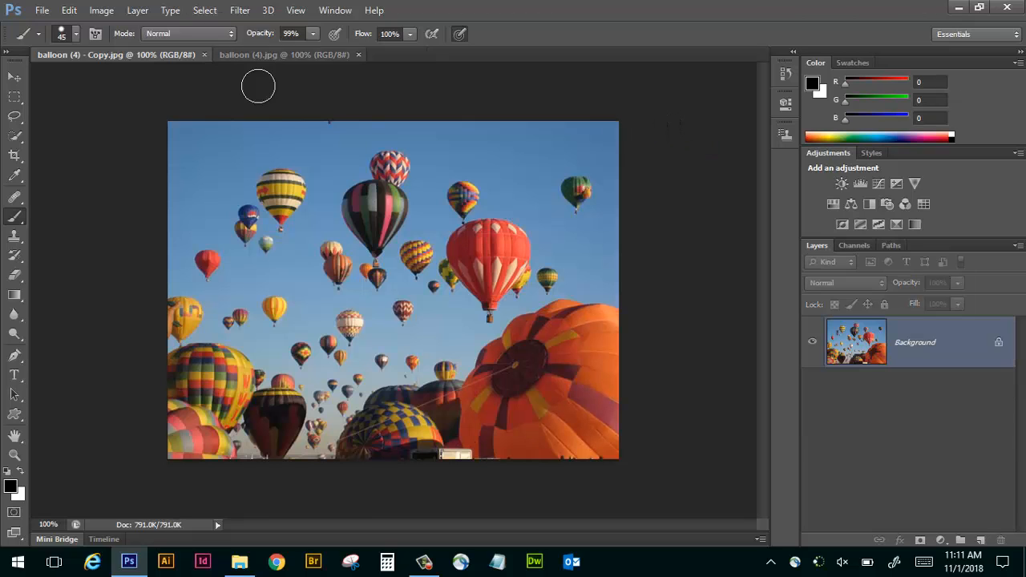
Convert the restored background for Smart Filters and check which filters are available for the smart object.
{"action": "left_click", "coordinate": [240, 12]}
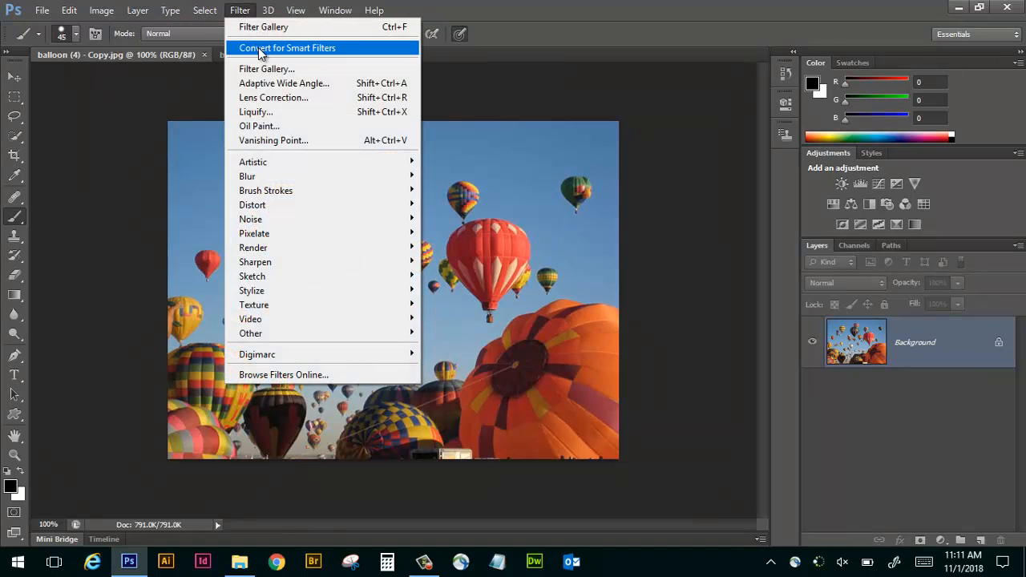
{"action": "left_click", "coordinate": [258, 47]}
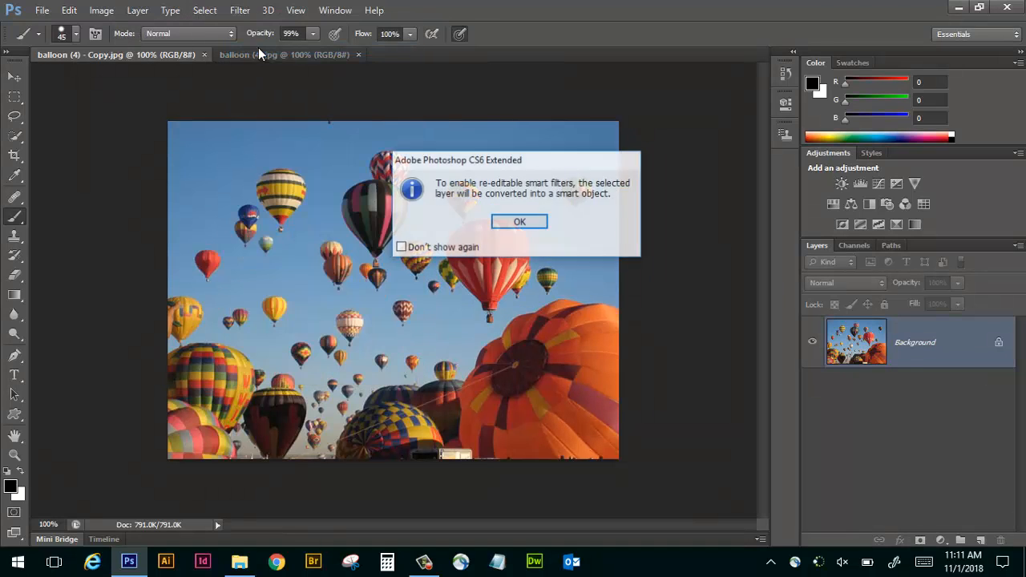
{"action": "left_click", "coordinate": [520, 221]}
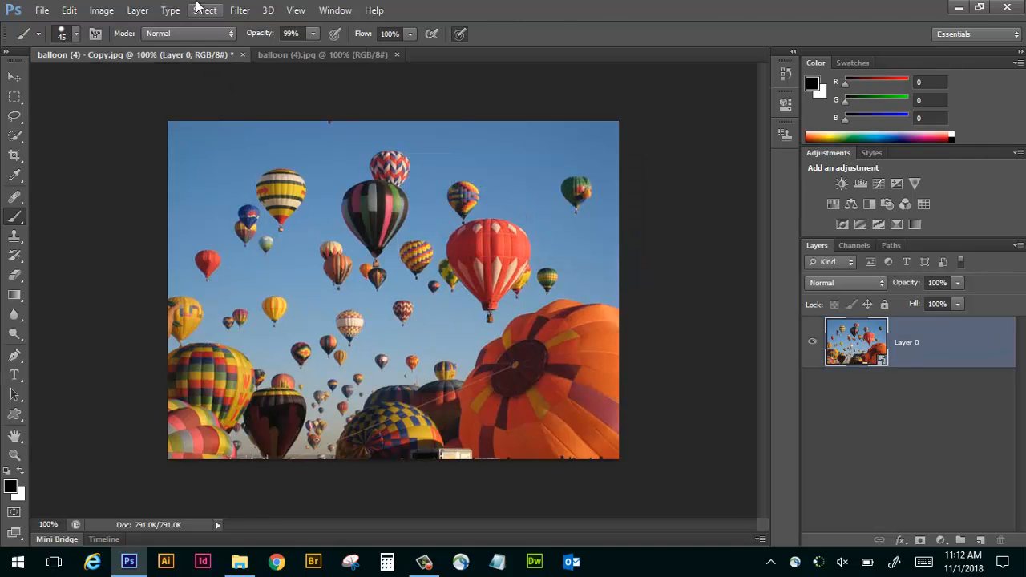
{"action": "left_click", "coordinate": [241, 11]}
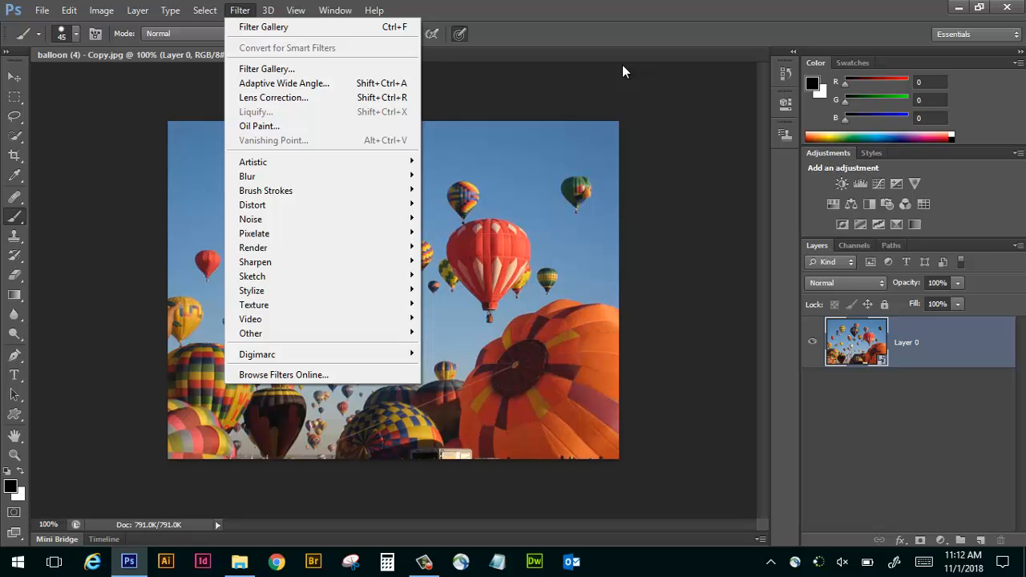
{"action": "left_click", "coordinate": [712, 73]}
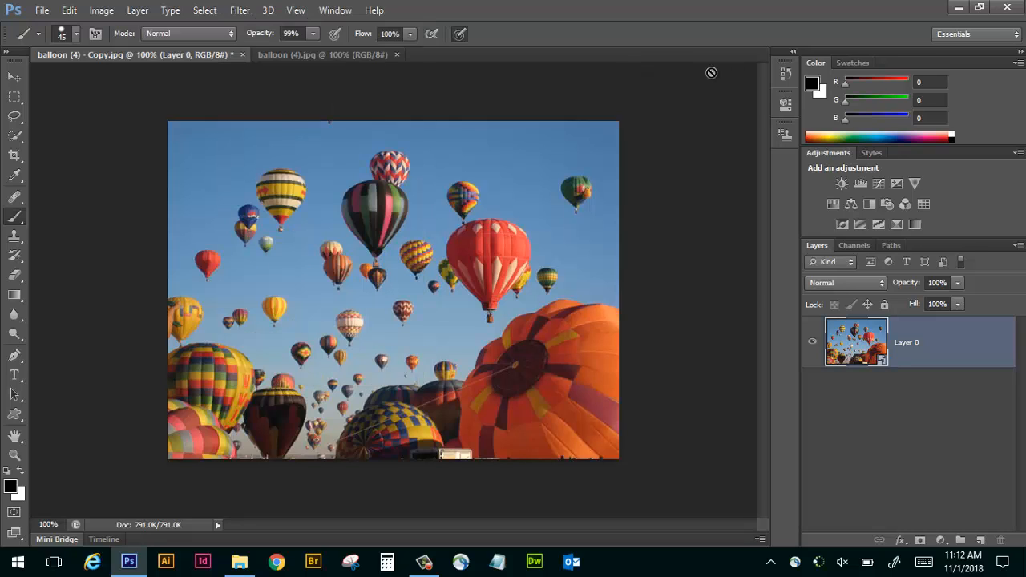
Undo the Smart Filters conversion and check which filters are available for the plain background.
{"action": "key", "text": "ctrl+z"}
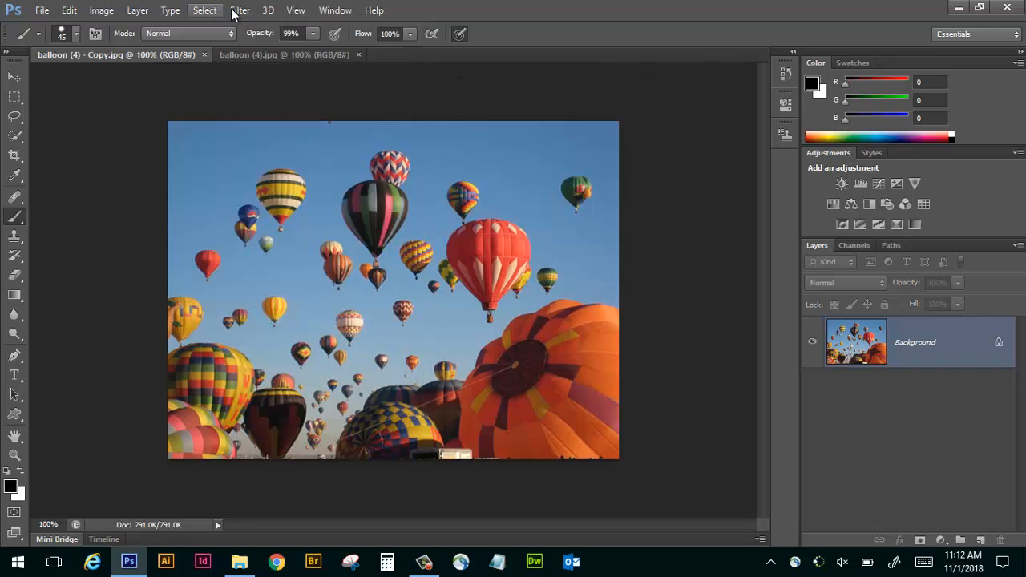
{"action": "left_click", "coordinate": [239, 11]}
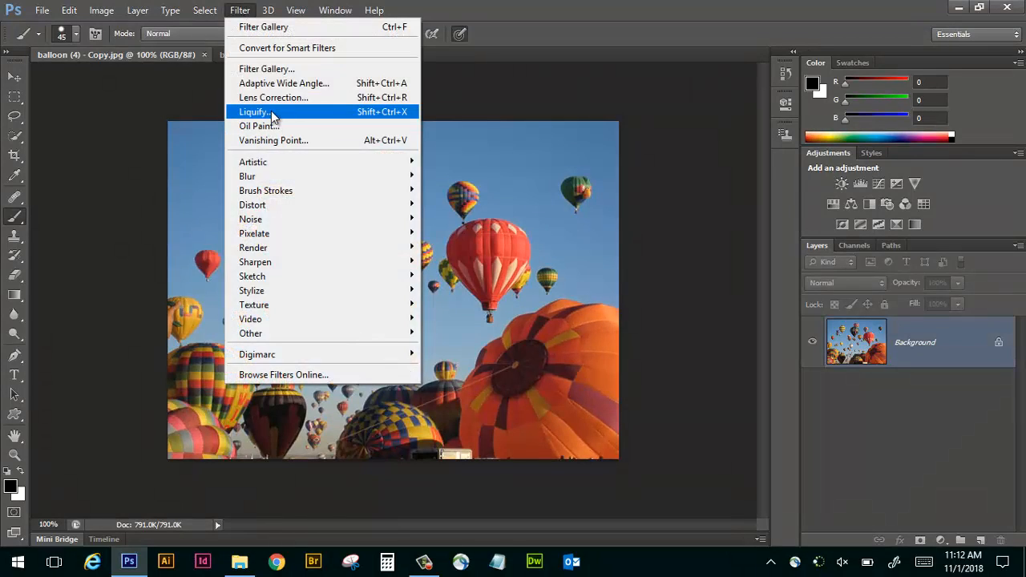
{"action": "left_click", "coordinate": [657, 79]}
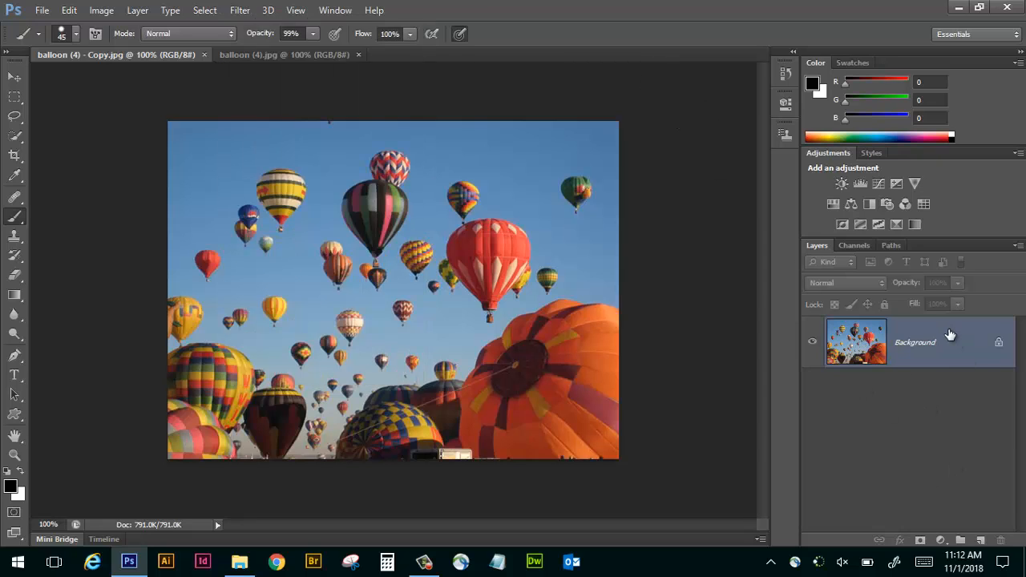
Duplicate the background with the original hidden, and open the duplicate in the Liquify filter.
{"action": "key", "text": "ctrl+j"}
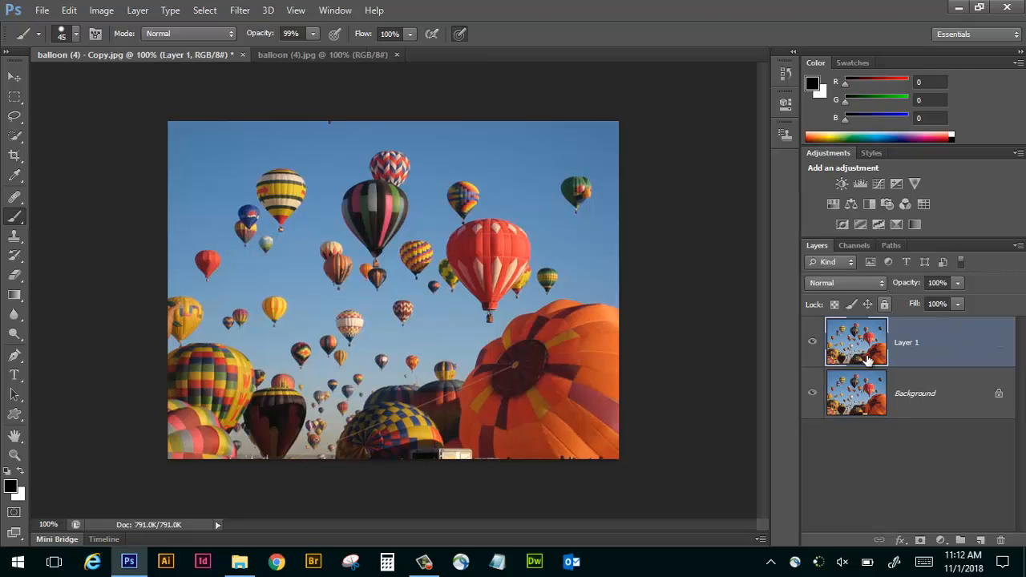
{"action": "left_click", "coordinate": [812, 393]}
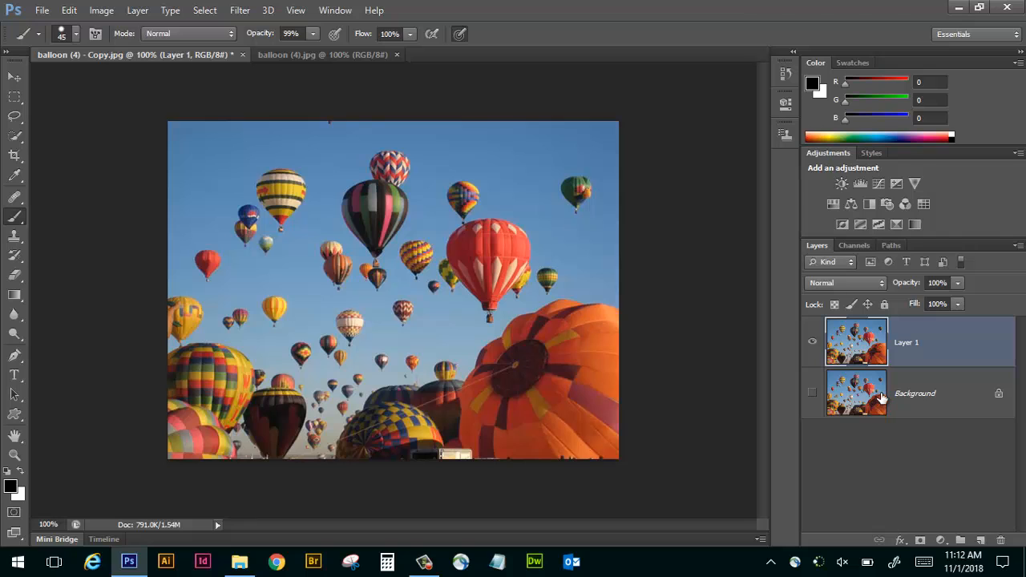
{"action": "left_click", "coordinate": [249, 12]}
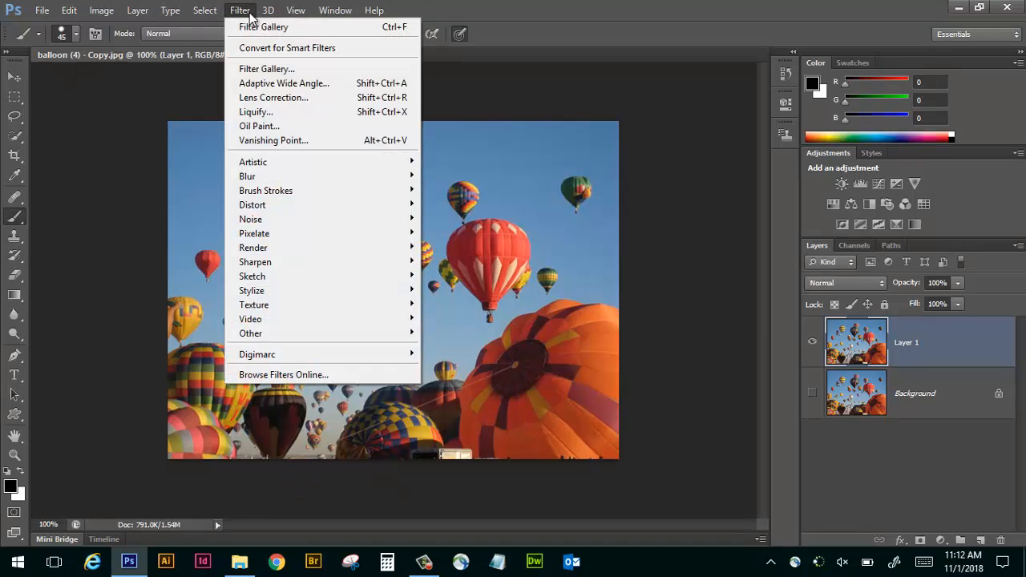
{"action": "left_click", "coordinate": [268, 114]}
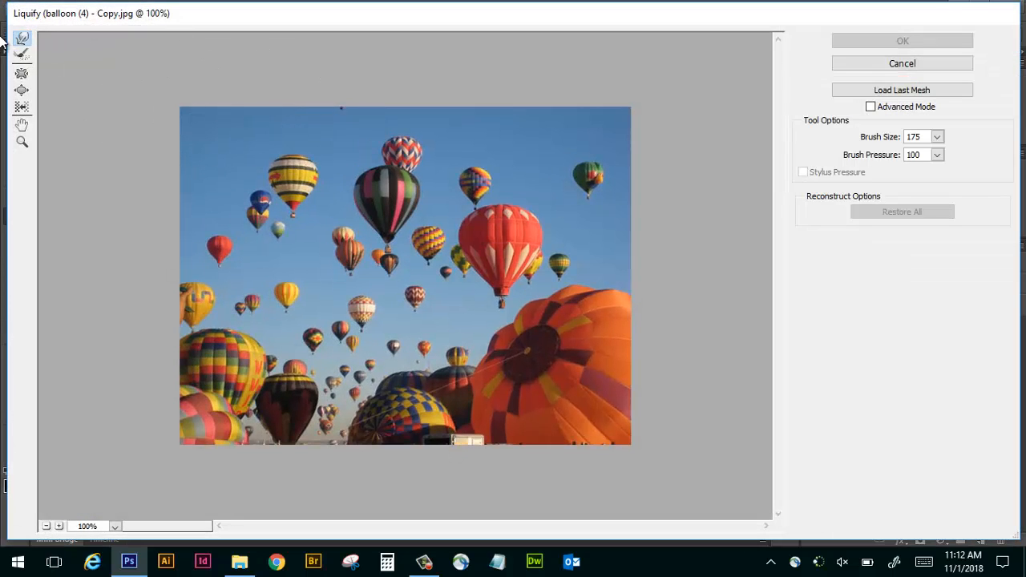
Stretch the yellow, black and white striped balloon up to the photo's upper edge with a size 100 Forward Warp brush.
{"action": "key", "text": "bracketleft"}
{"action": "key", "text": "bracketleft"}
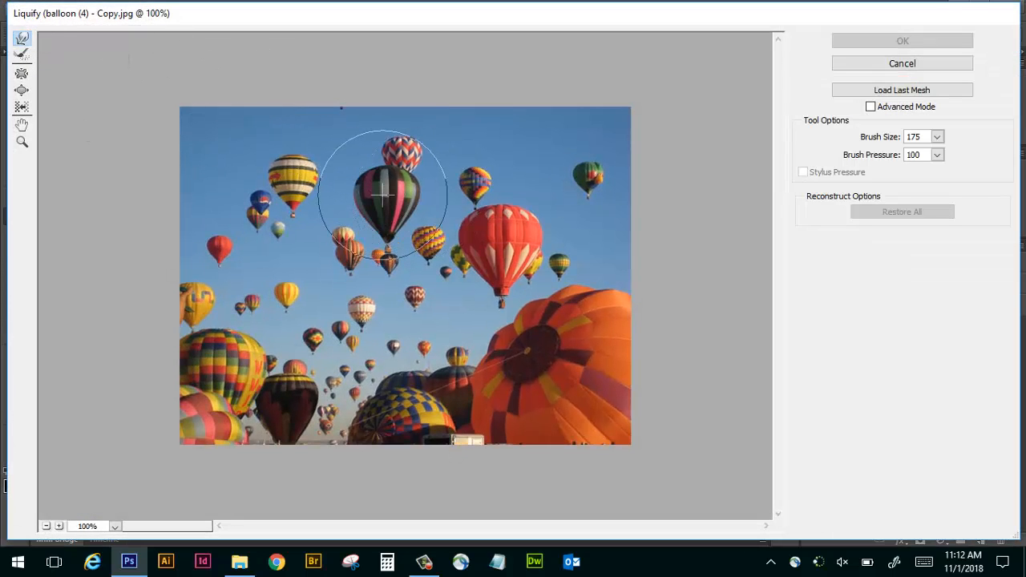
{"action": "key", "text": "bracketleft"}
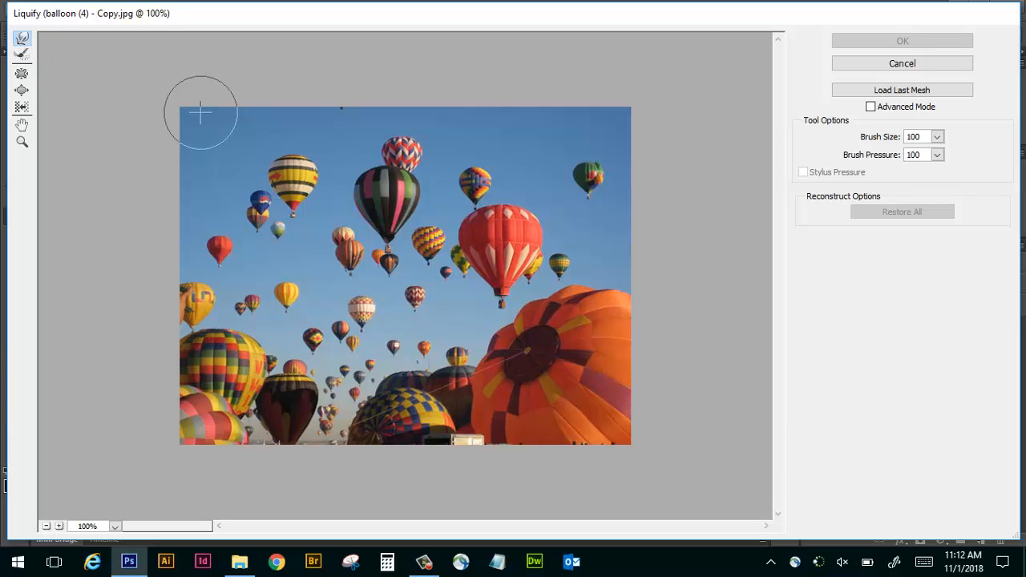
{"action": "left_click_drag", "start_coordinate": [292, 179], "coordinate": [264, 92]}
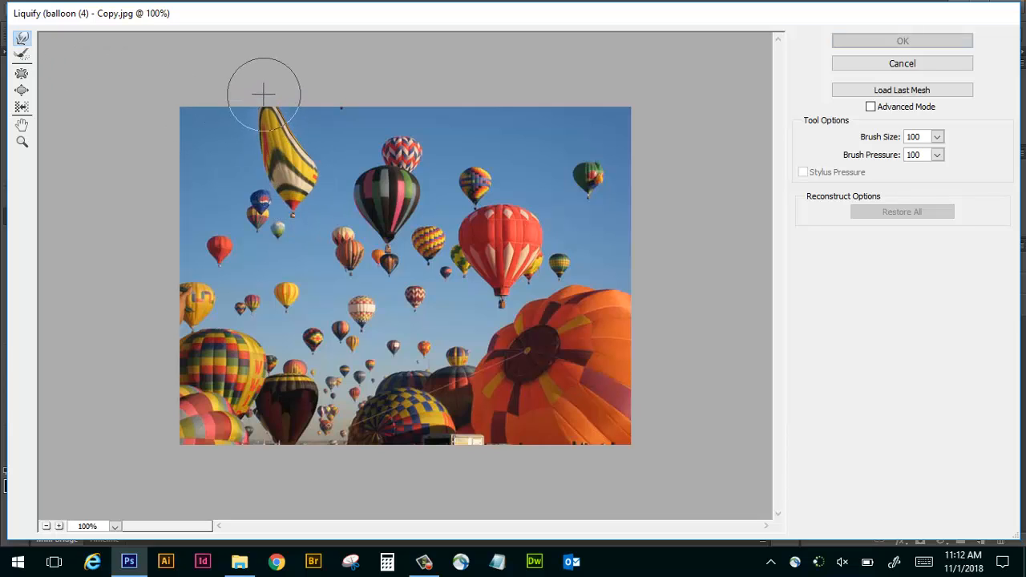
{"action": "mouse_move", "coordinate": [298, 166]}
{"action": "left_mouse_down"}
{"action": "mouse_move", "coordinate": [326, 89]}
{"action": "mouse_move", "coordinate": [291, 131]}
{"action": "mouse_move", "coordinate": [300, 85]}
{"action": "left_mouse_up"}
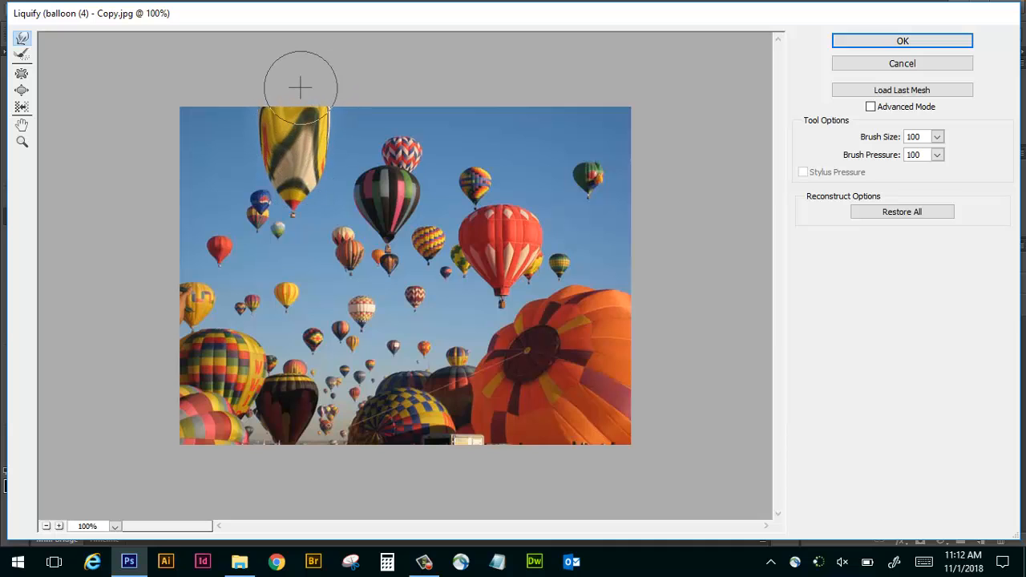
Pinch the upper part of the large red balloon inward using the Pucker tool with a size 70 brush.
{"action": "key", "text": "["}
{"action": "key", "text": "["}
{"action": "key", "text": "["}
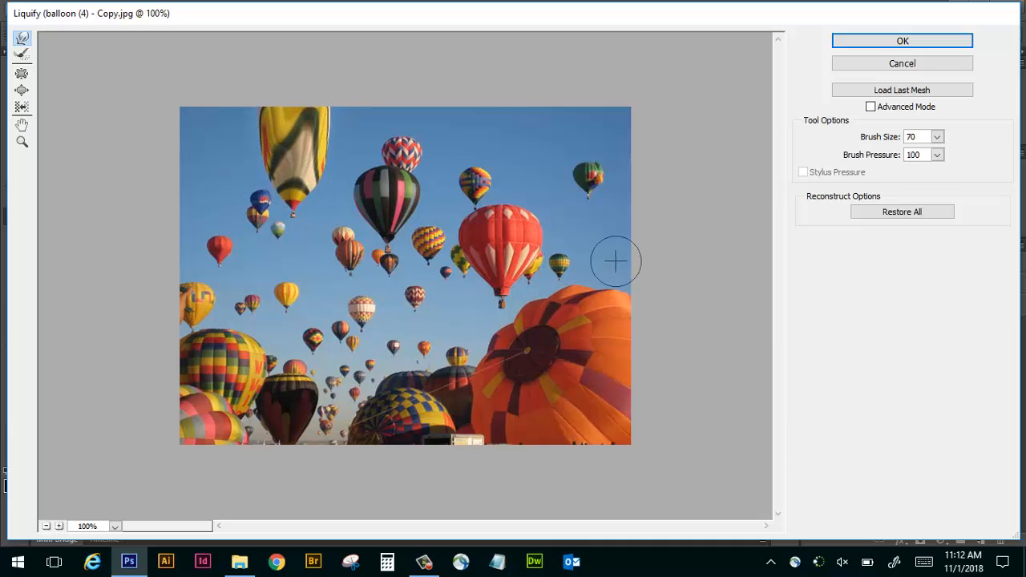
{"action": "left_click", "coordinate": [22, 73]}
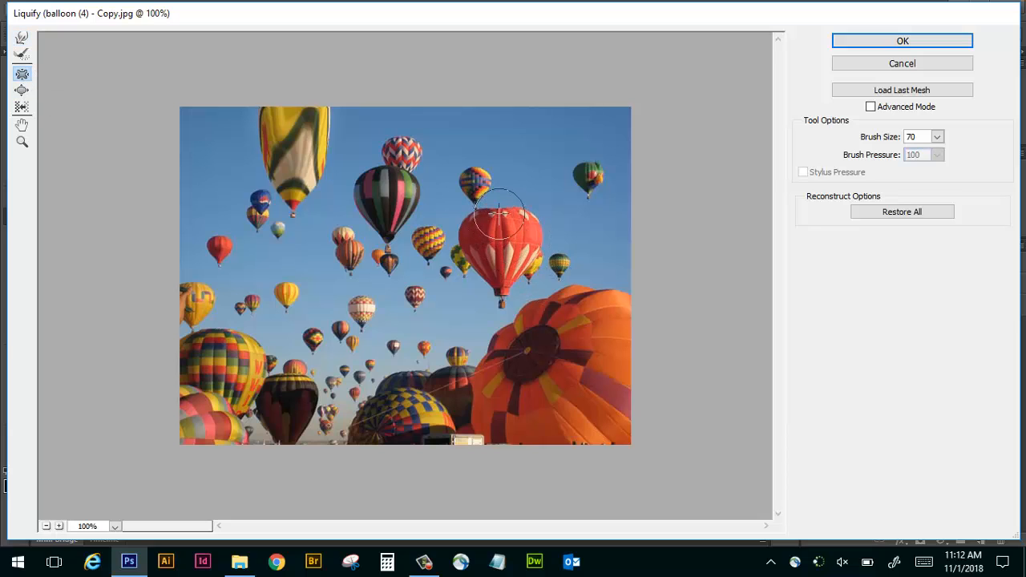
{"action": "left_click_drag", "start_coordinate": [499, 214], "coordinate": [508, 255]}
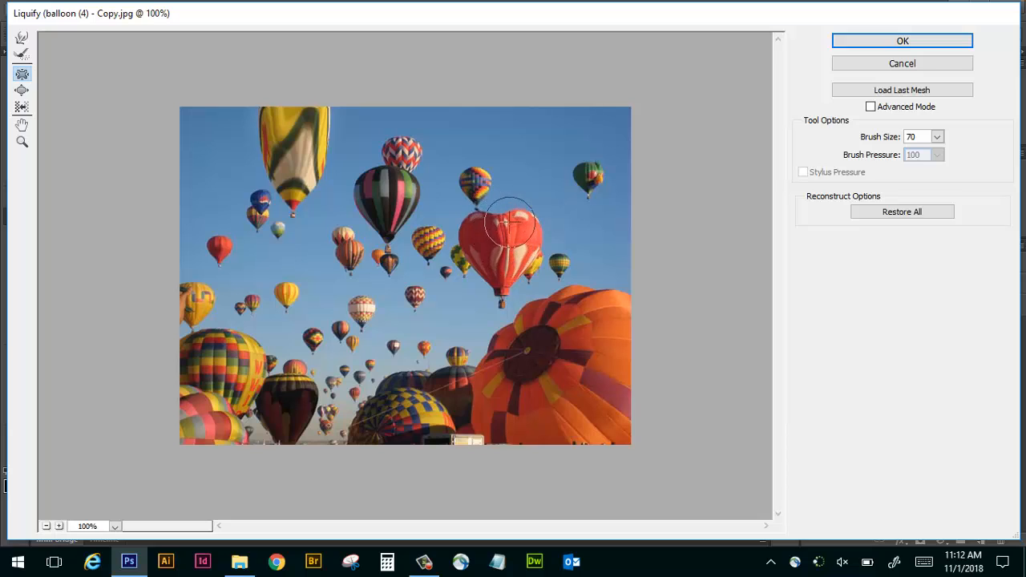
Enlarge the small green balloon with the Bloat tool, and remove all Liquify distortions.
{"action": "left_click", "coordinate": [21, 90]}
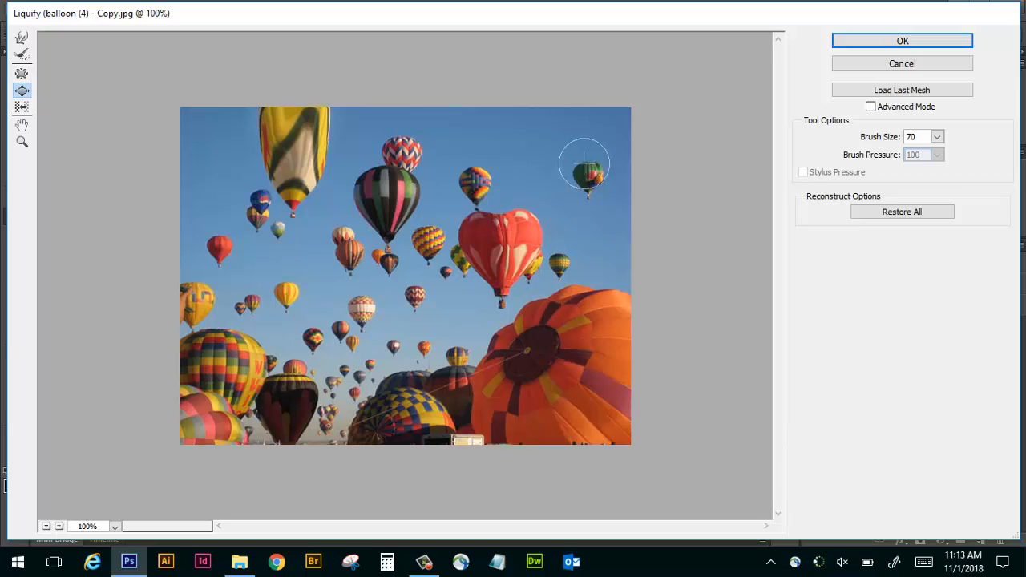
{"action": "left_click_drag", "start_coordinate": [590, 170], "coordinate": [589, 168]}
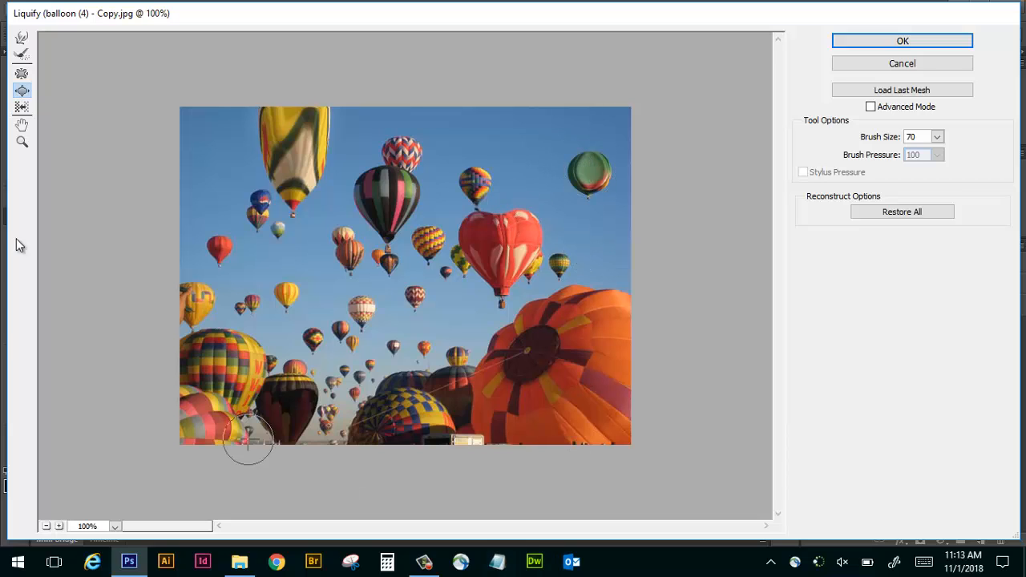
{"action": "left_click", "coordinate": [902, 218]}
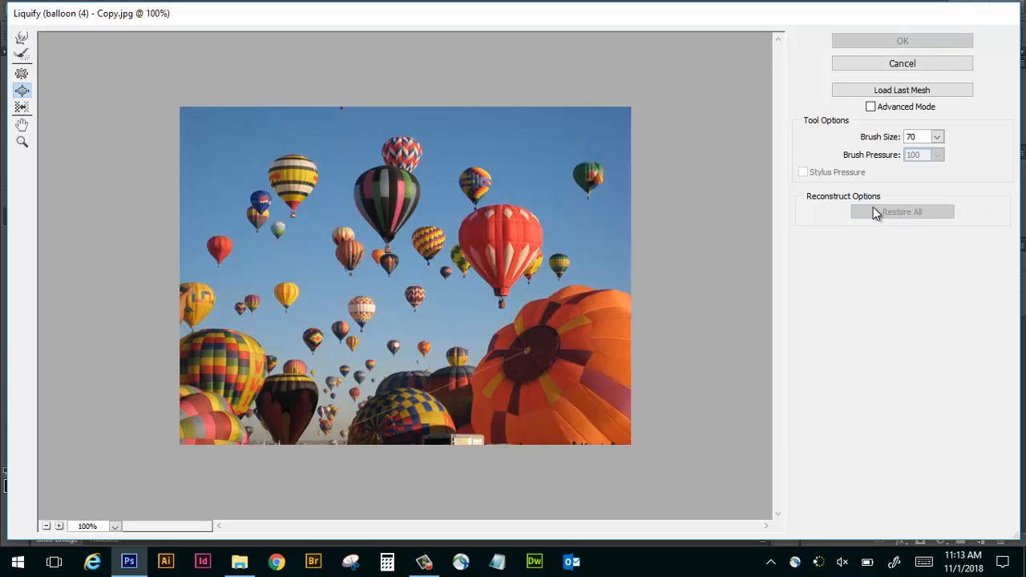
Smear the large red balloon into swirls with a size 70 Forward Warp brush and apply Liquify to the layer.
{"action": "left_click", "coordinate": [21, 37]}
{"action": "left_click_drag", "start_coordinate": [513, 255], "coordinate": [491, 177]}
{"action": "mouse_move", "coordinate": [517, 225]}
{"action": "left_mouse_down"}
{"action": "mouse_move", "coordinate": [463, 268]}
{"action": "mouse_move", "coordinate": [465, 163]}
{"action": "mouse_move", "coordinate": [488, 228]}
{"action": "mouse_move", "coordinate": [429, 183]}
{"action": "mouse_move", "coordinate": [500, 174]}
{"action": "mouse_move", "coordinate": [547, 228]}
{"action": "mouse_move", "coordinate": [465, 238]}
{"action": "left_mouse_up"}
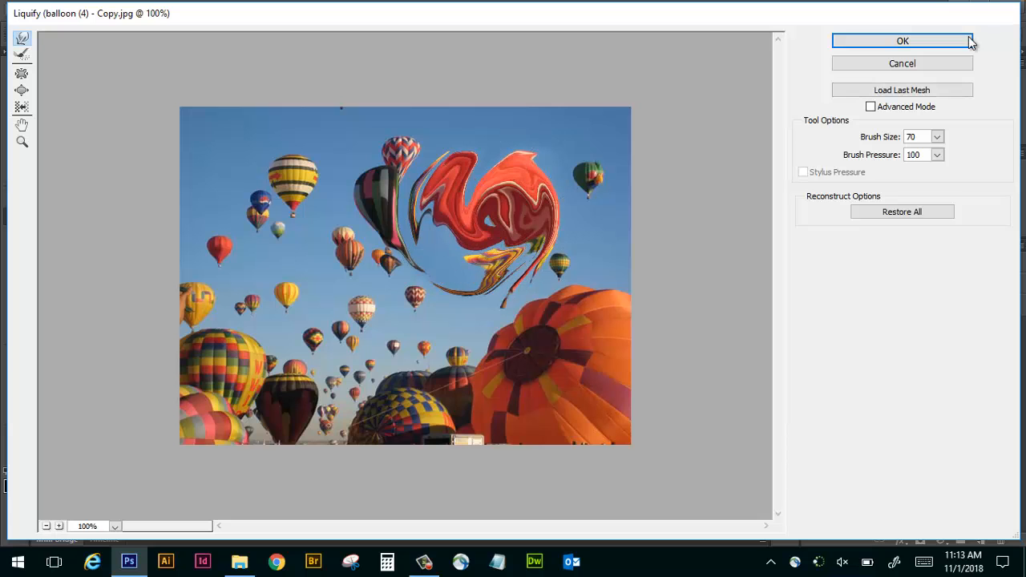
{"action": "left_click", "coordinate": [939, 43]}
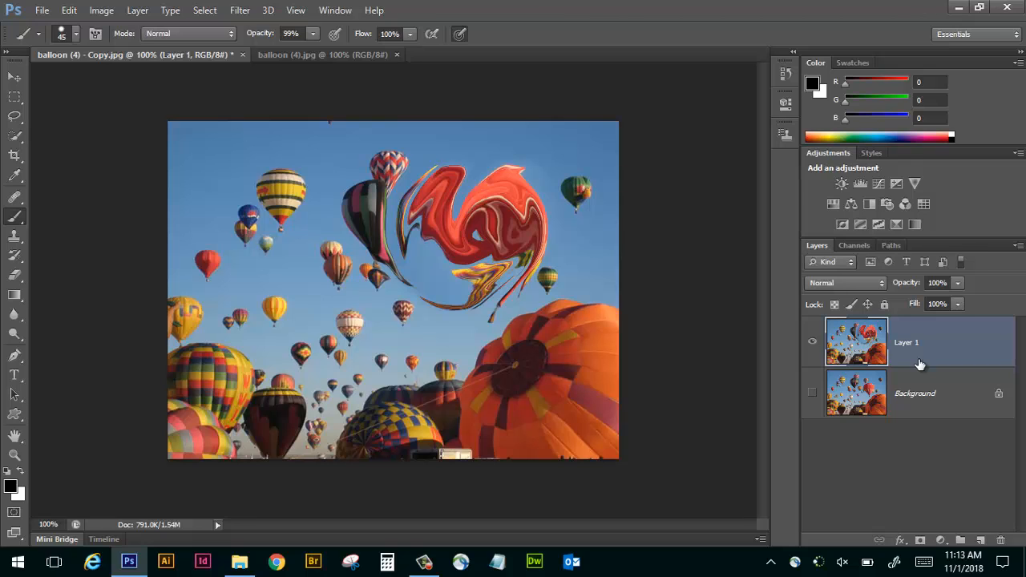
Show the original background in place of the warped layer and convert it for Smart Filters.
{"action": "left_click", "coordinate": [814, 343]}
{"action": "left_click", "coordinate": [812, 393]}
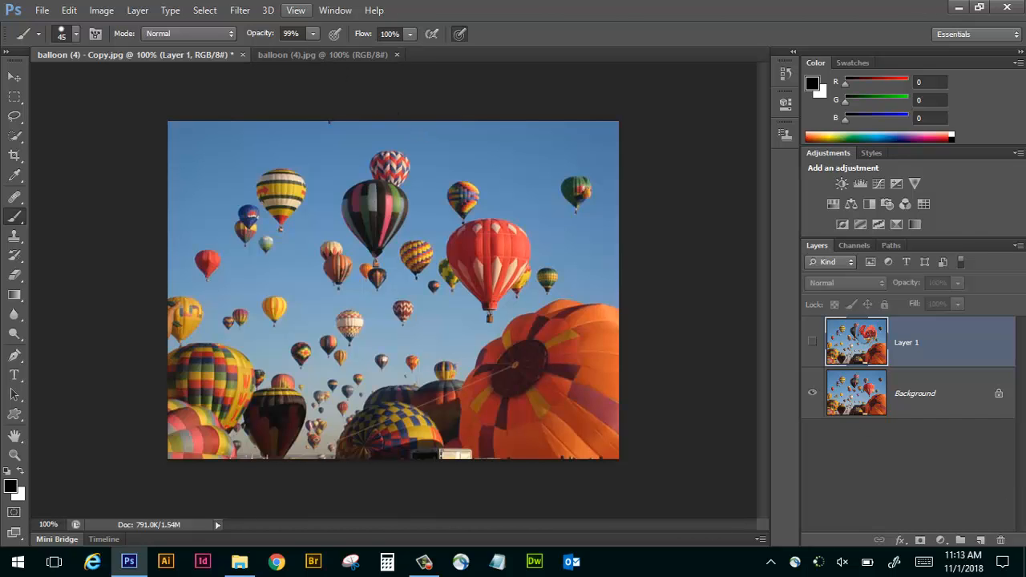
{"action": "left_click", "coordinate": [246, 11]}
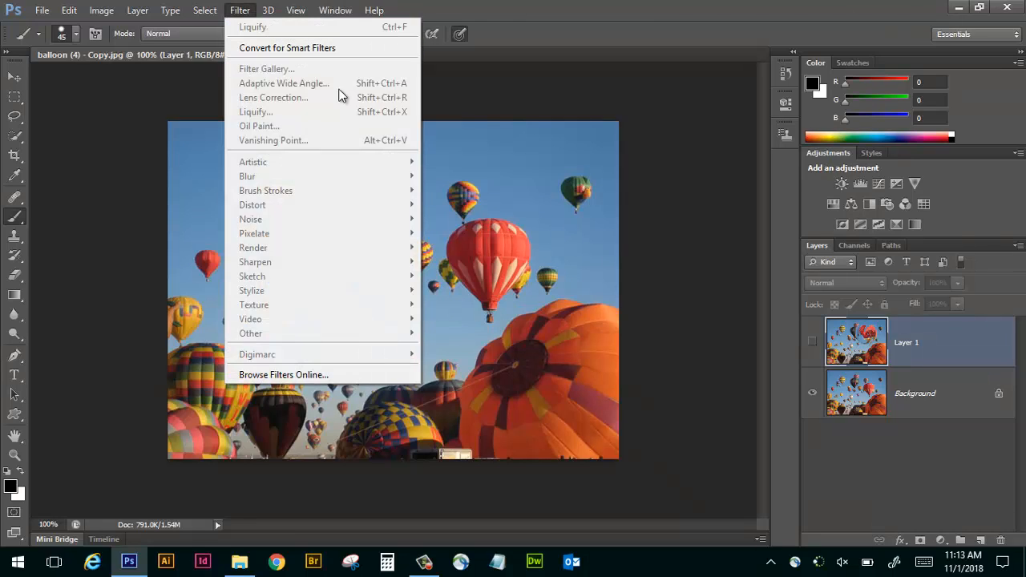
{"action": "left_click", "coordinate": [896, 397]}
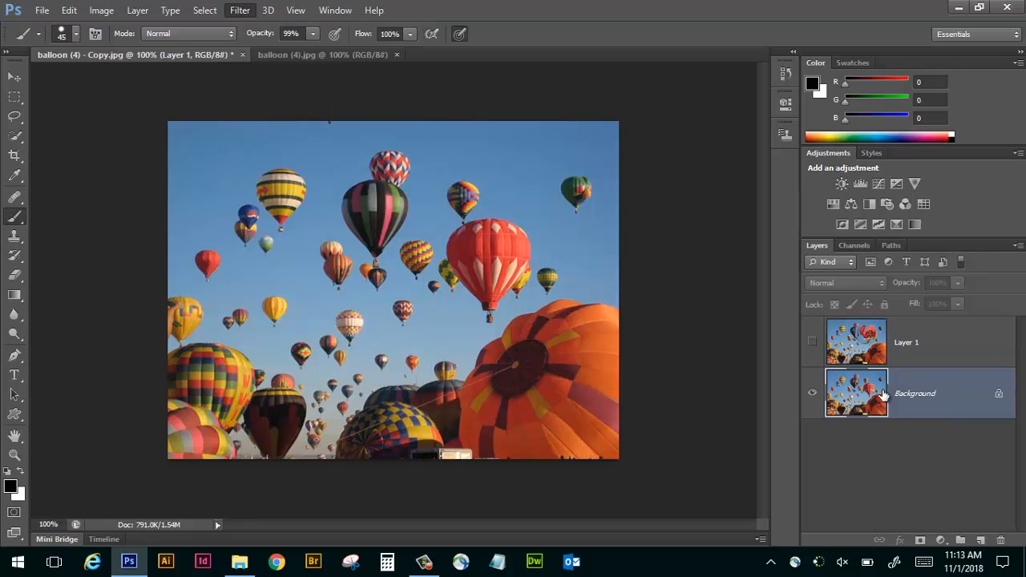
{"action": "left_click", "coordinate": [244, 12]}
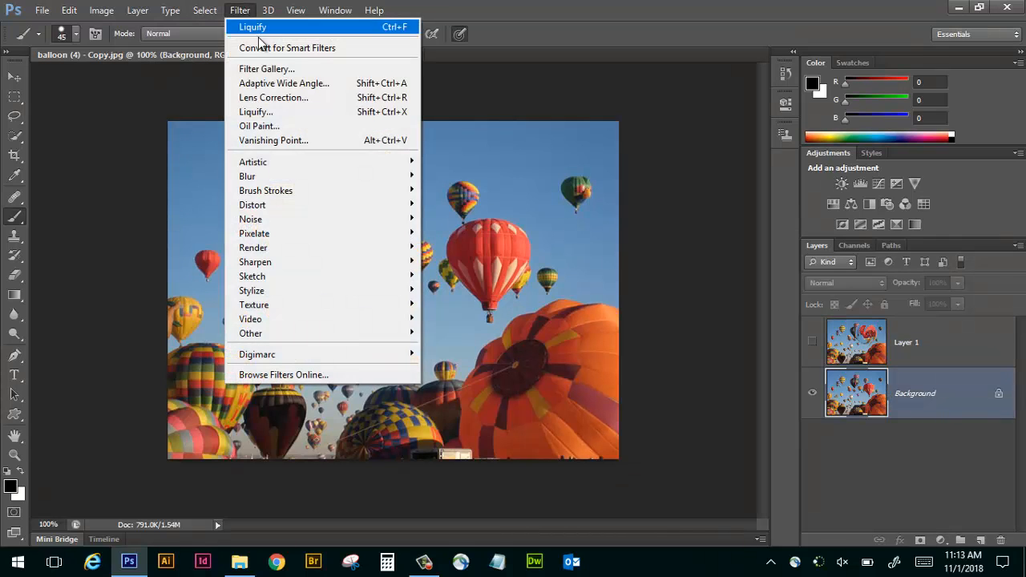
{"action": "left_click", "coordinate": [264, 48]}
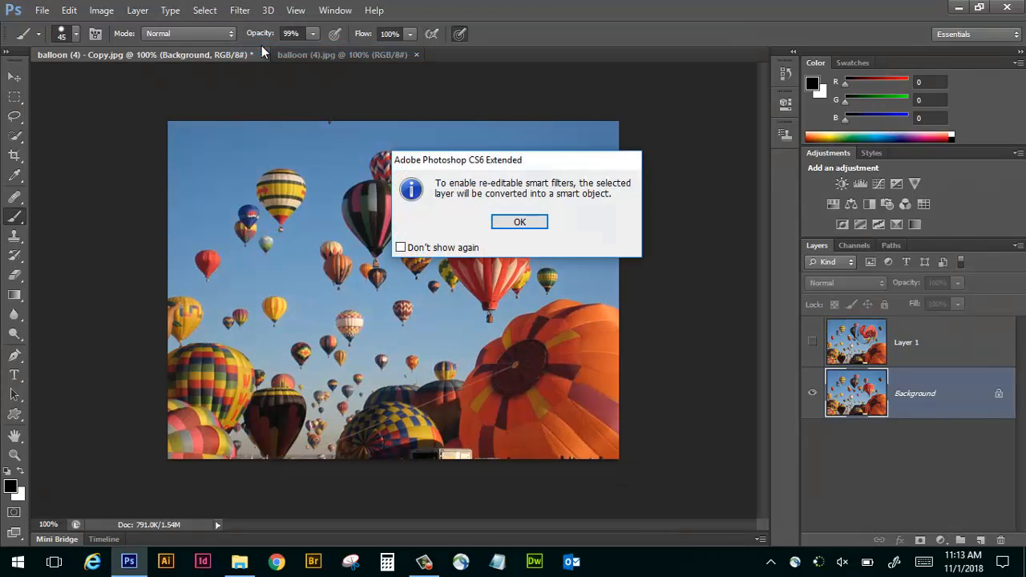
{"action": "left_click", "coordinate": [521, 224]}
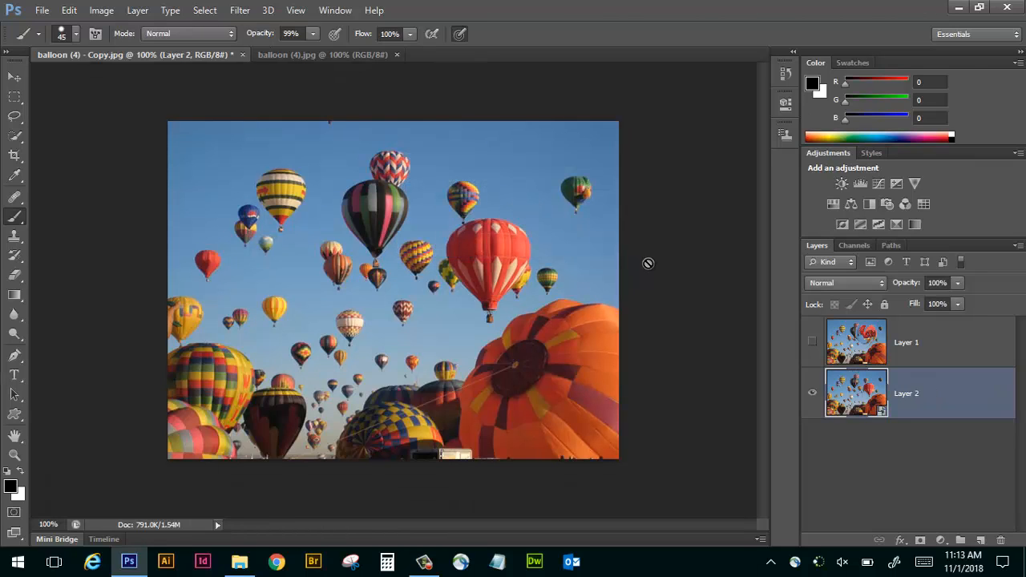
Open the smart object's contents for editing in their own document.
{"action": "double_click", "coordinate": [874, 391]}
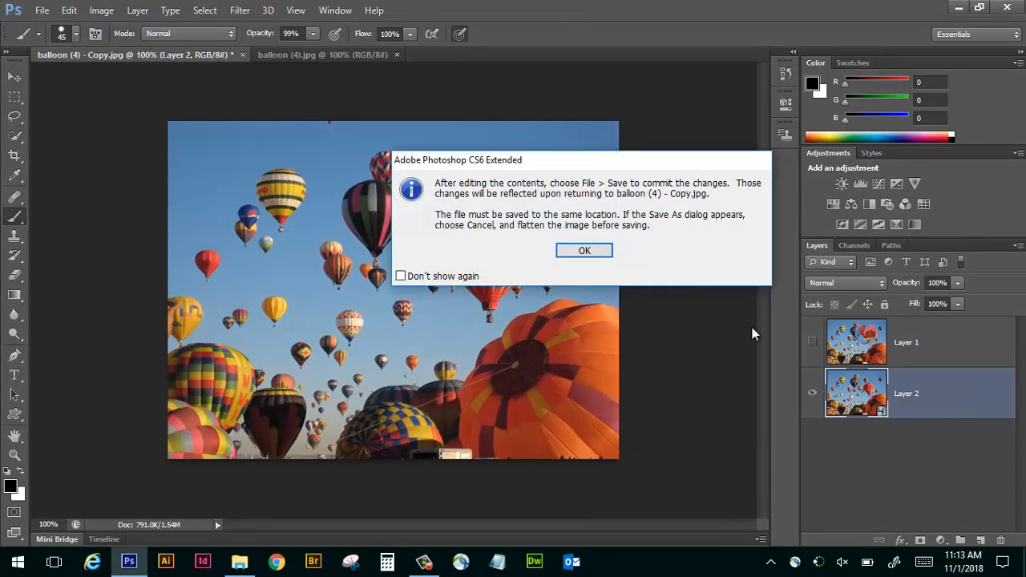
{"action": "left_click", "coordinate": [561, 245]}
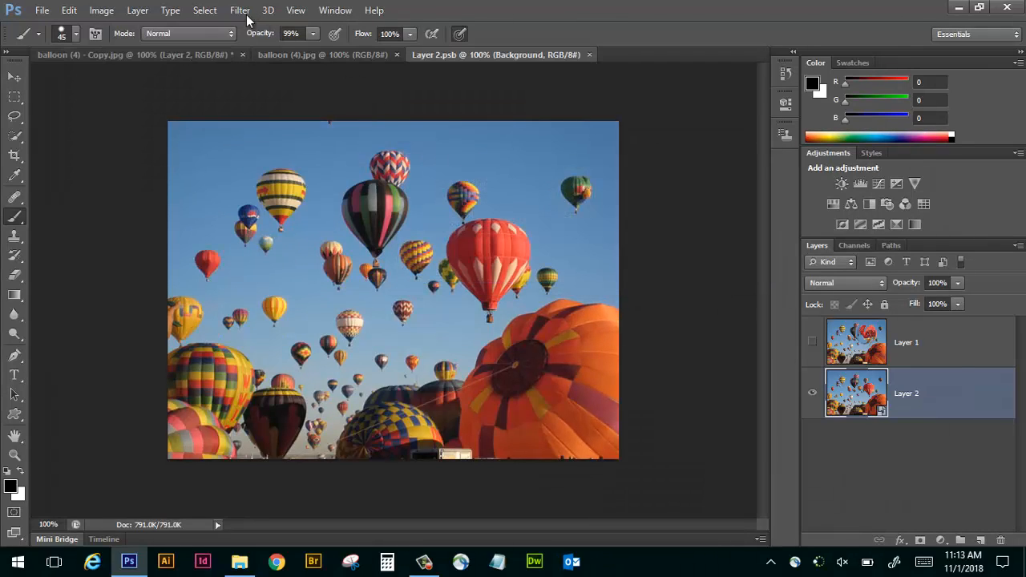
Try the Fibers render filter with Variance 38 and Strength 29, randomizing the pattern several times.
{"action": "left_click", "coordinate": [240, 11]}
{"action": "mouse_move", "coordinate": [295, 247]}
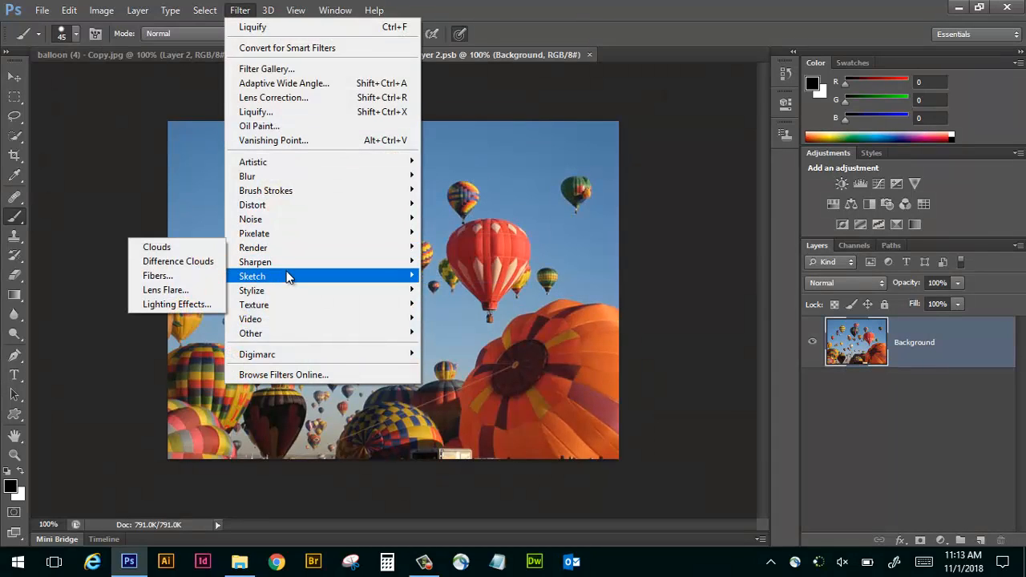
{"action": "left_click", "coordinate": [202, 275]}
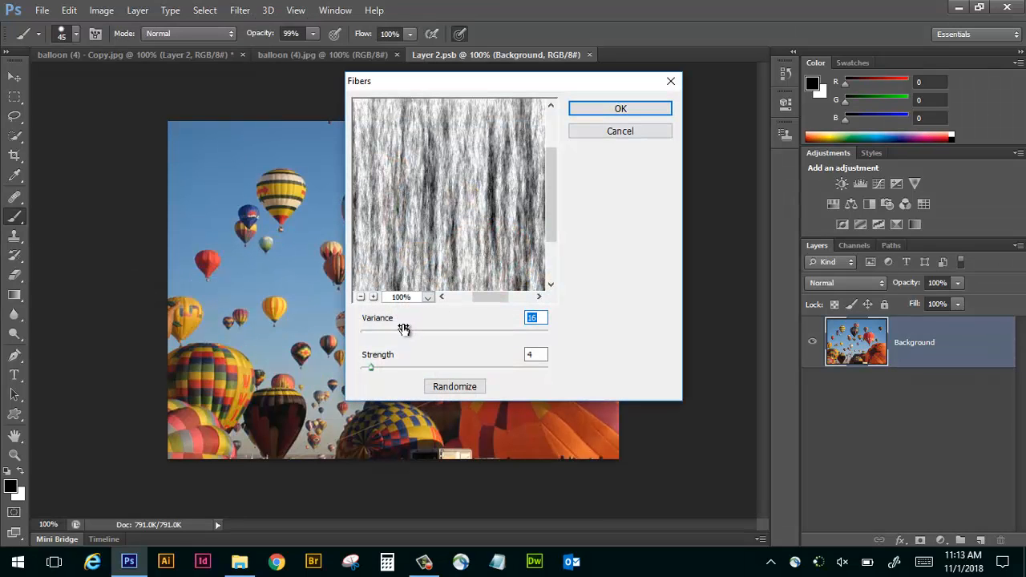
{"action": "left_click_drag", "start_coordinate": [407, 329], "coordinate": [472, 330]}
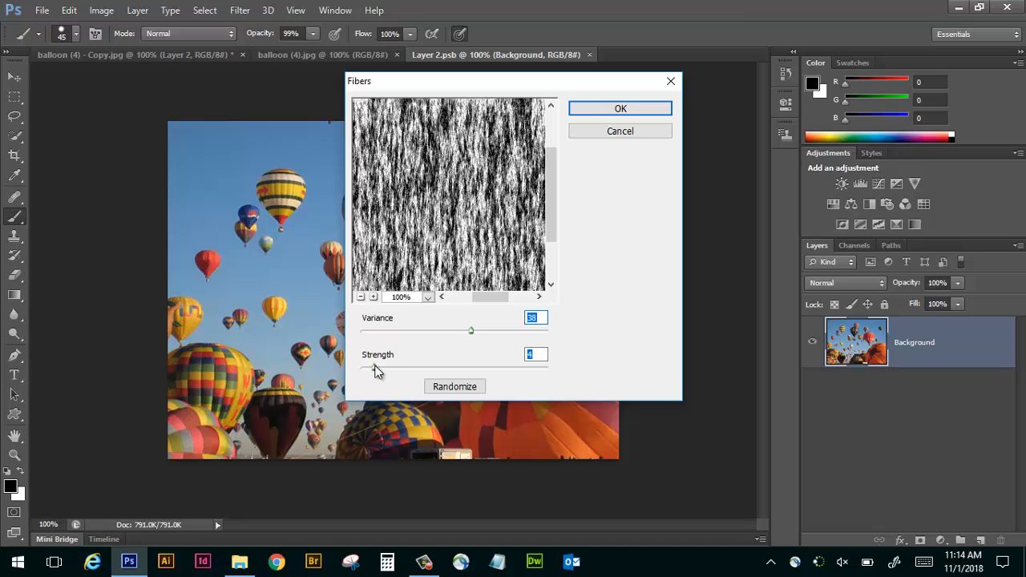
{"action": "left_click_drag", "start_coordinate": [376, 370], "coordinate": [446, 367]}
{"action": "left_click", "coordinate": [470, 387]}
{"action": "left_click", "coordinate": [473, 390]}
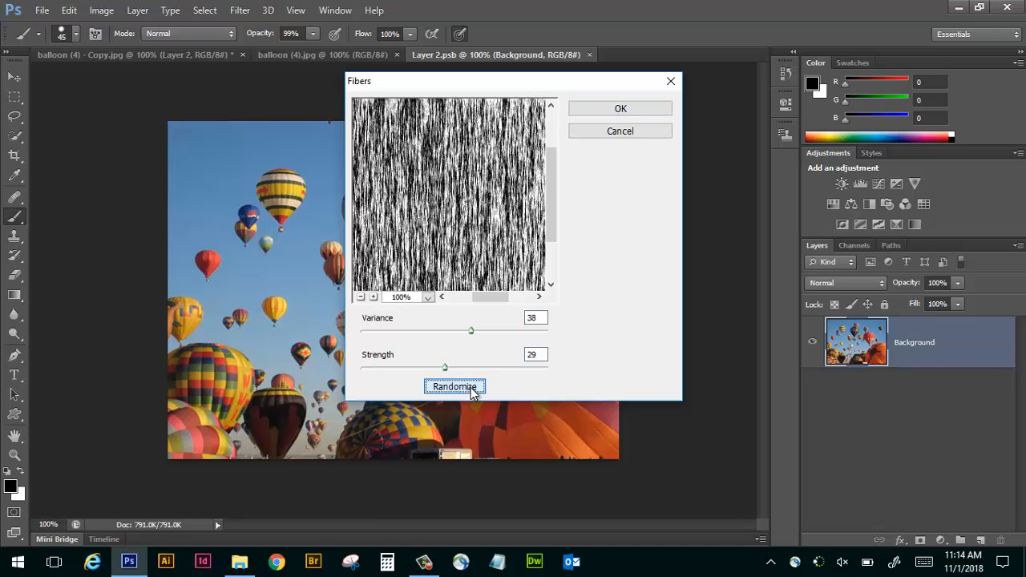
{"action": "left_click", "coordinate": [473, 389]}
{"action": "left_click", "coordinate": [472, 389]}
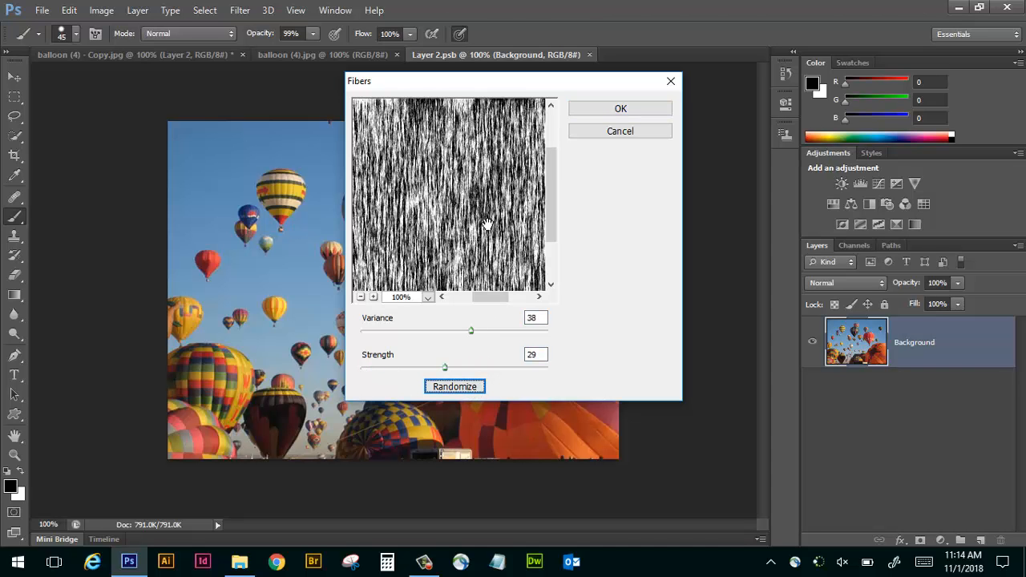
Reset the Fibers settings to their starting values and cancel the filter.
{"action": "key", "text": "alt"}
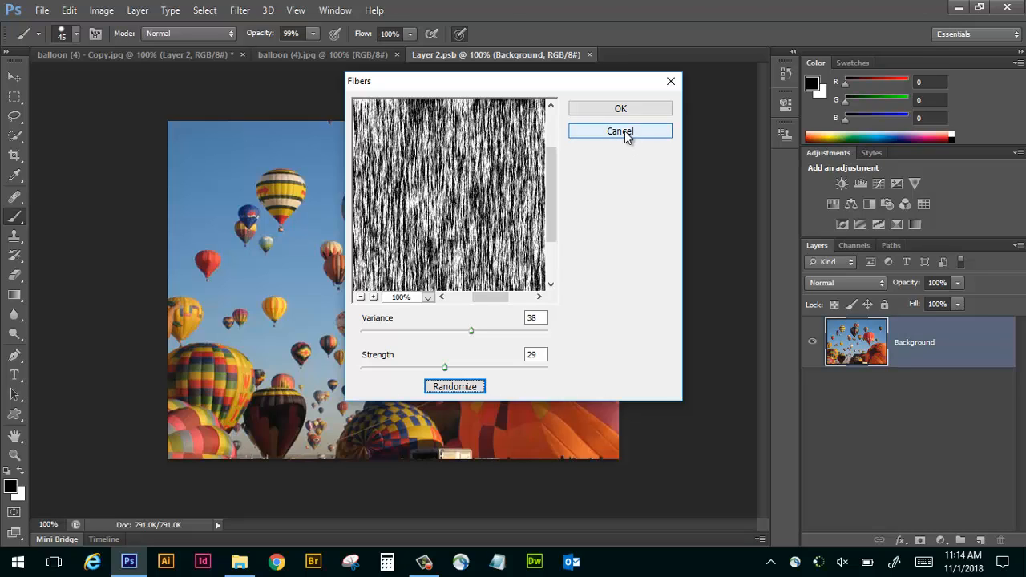
{"action": "key", "text": "alt"}
{"action": "left_click", "coordinate": [629, 134]}
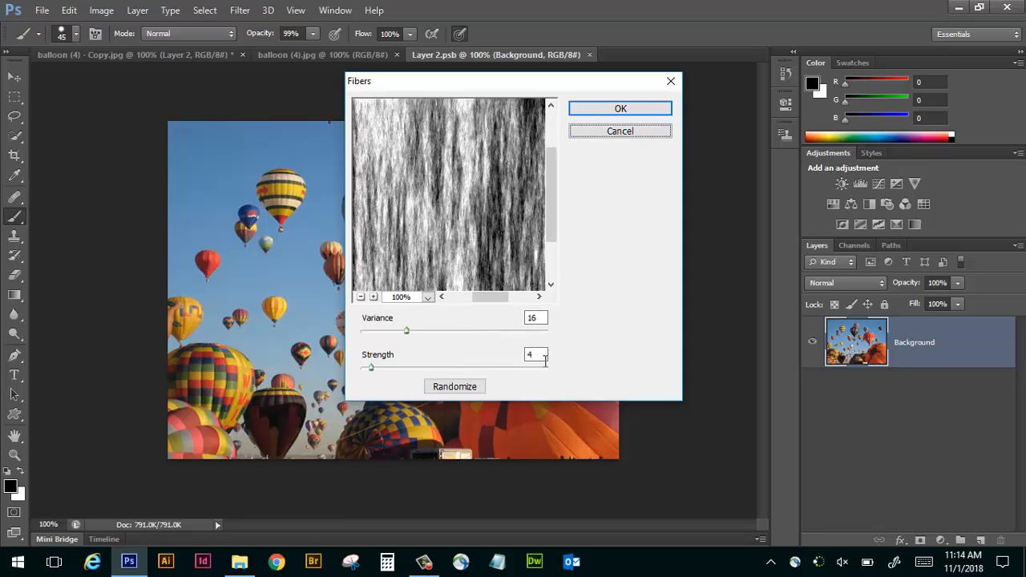
{"action": "left_click", "coordinate": [620, 132]}
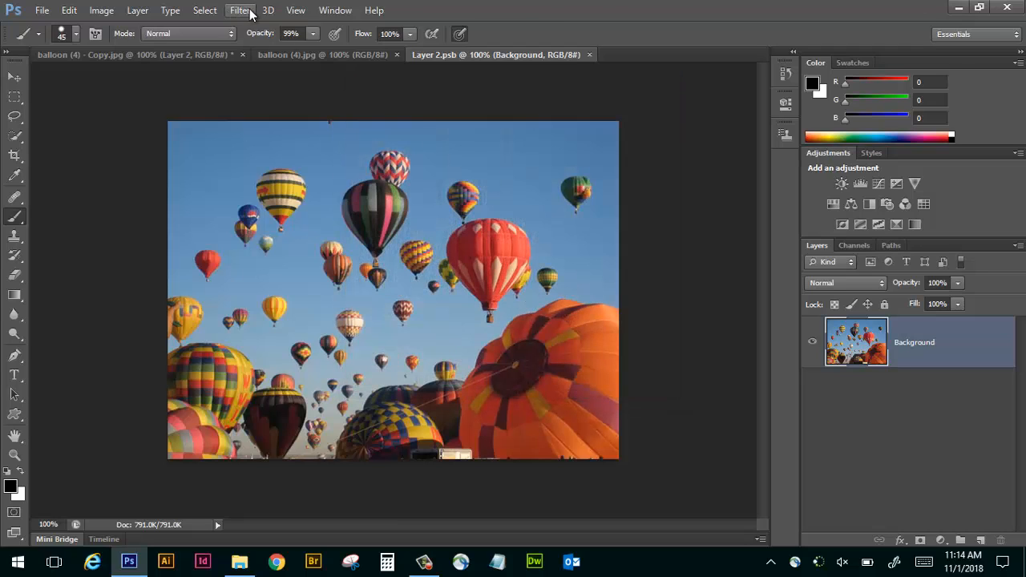
Try the Fresco filter with Brush Size 7, Brush Detail 2 and Texture 3, and reset its settings to the defaults.
{"action": "left_click", "coordinate": [240, 10]}
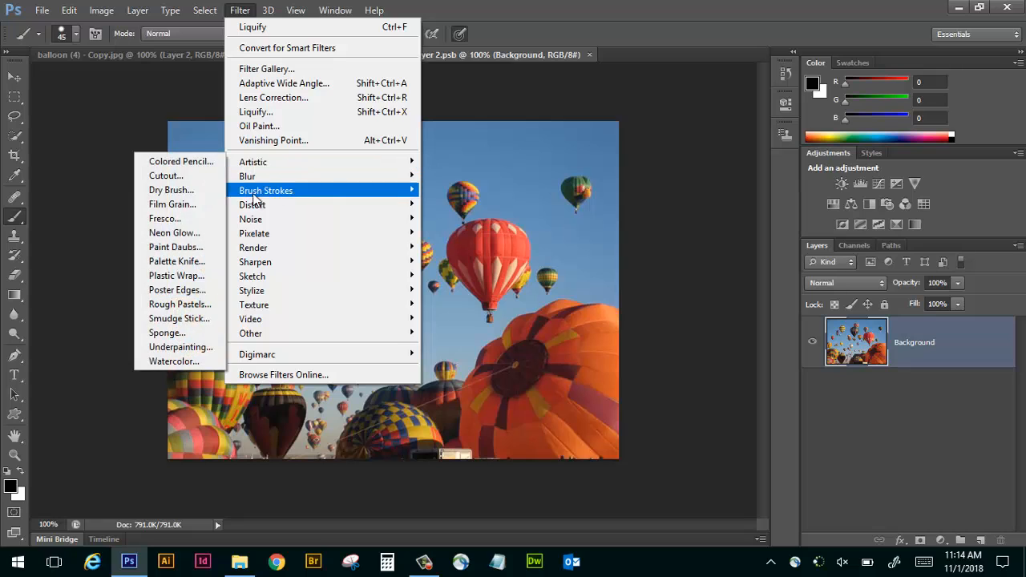
{"action": "left_click", "coordinate": [168, 218]}
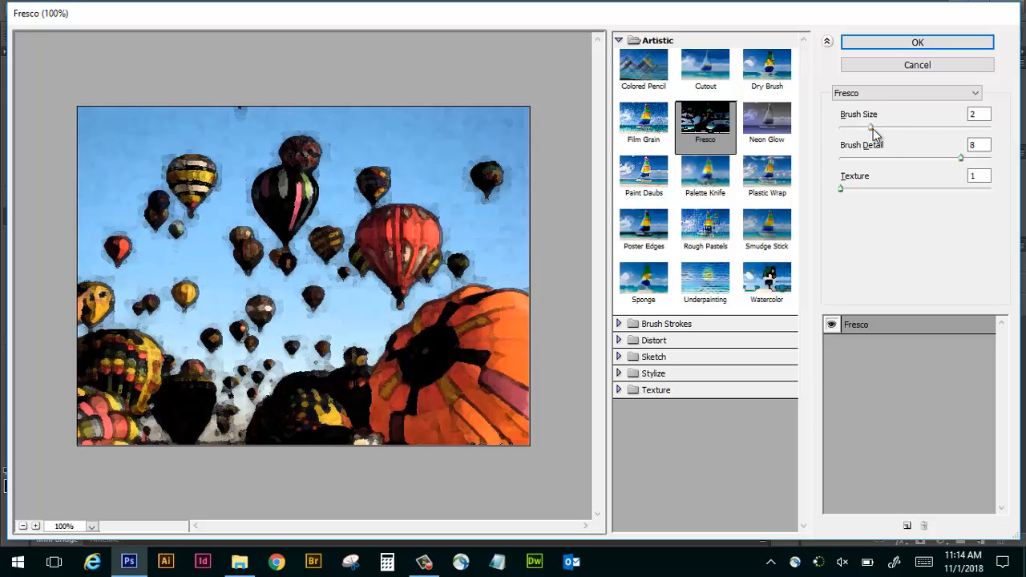
{"action": "mouse_move", "coordinate": [870, 126]}
{"action": "left_mouse_down"}
{"action": "mouse_move", "coordinate": [944, 127]}
{"action": "mouse_move", "coordinate": [874, 159]}
{"action": "left_mouse_up"}
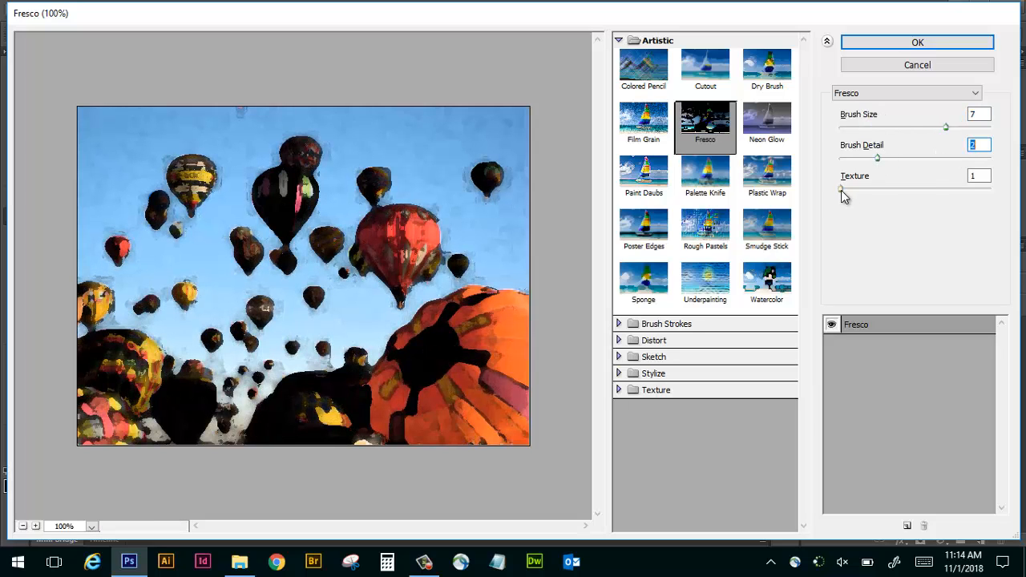
{"action": "left_click_drag", "start_coordinate": [842, 189], "coordinate": [972, 176]}
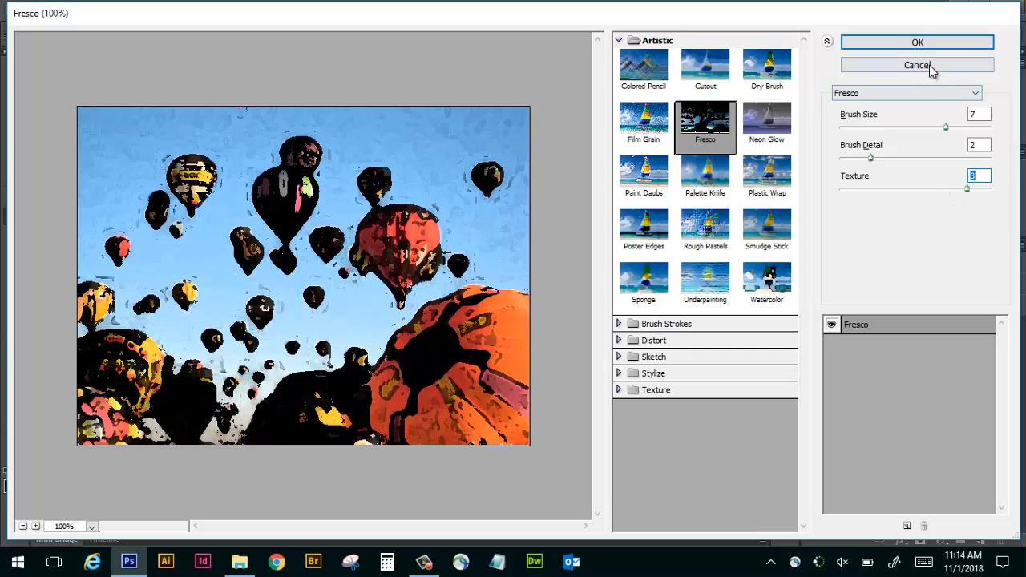
{"action": "key", "text": "alt"}
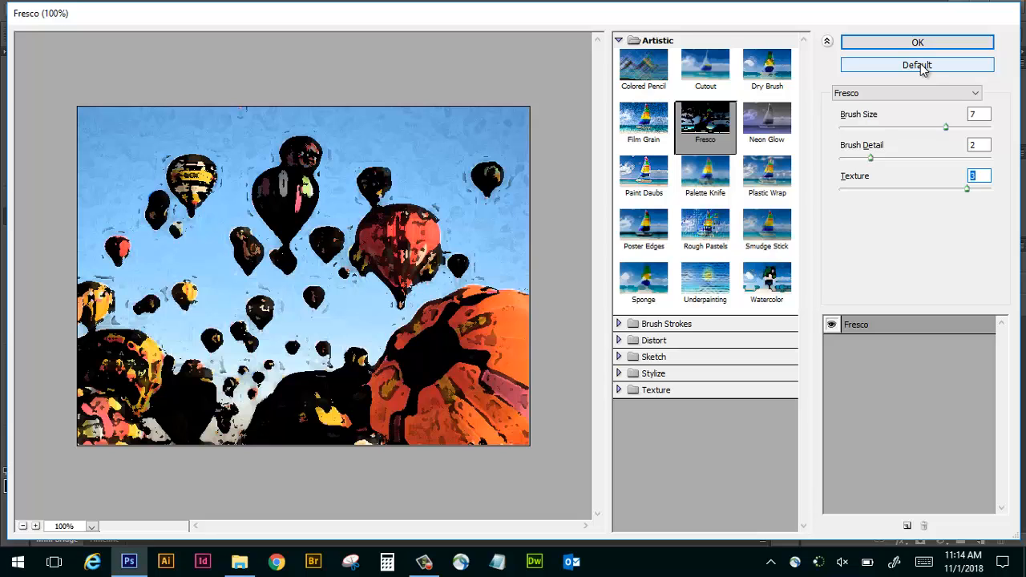
{"action": "left_click", "coordinate": [922, 68], "text": "alt"}
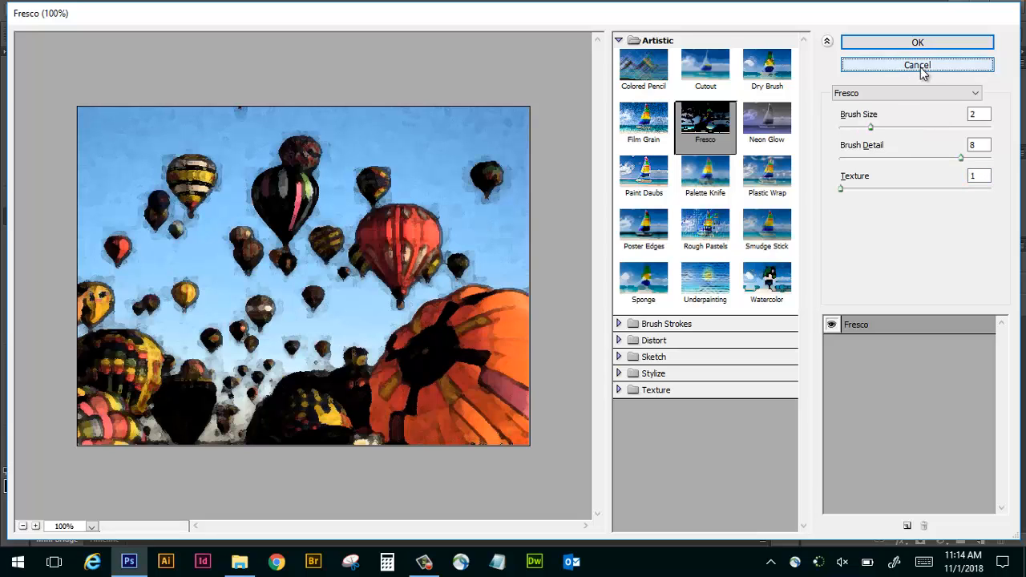